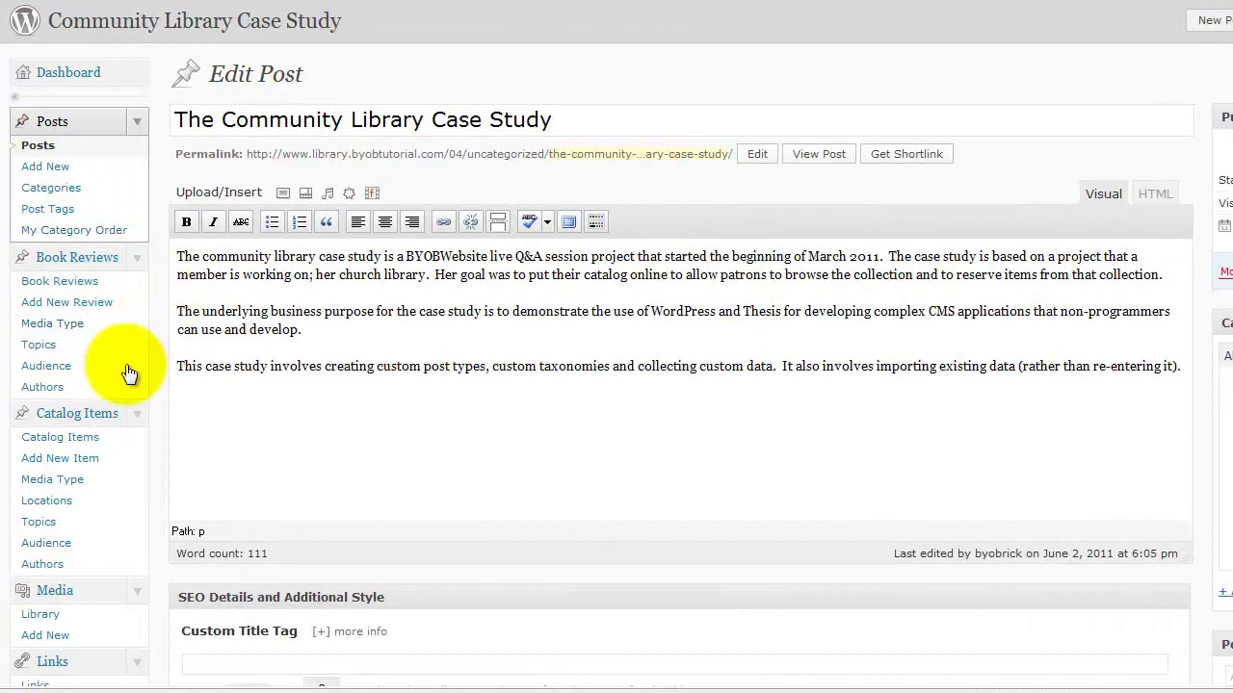
Go from the case-study post editor to Media > Add New.
scroll(93, 453, "down", 3)
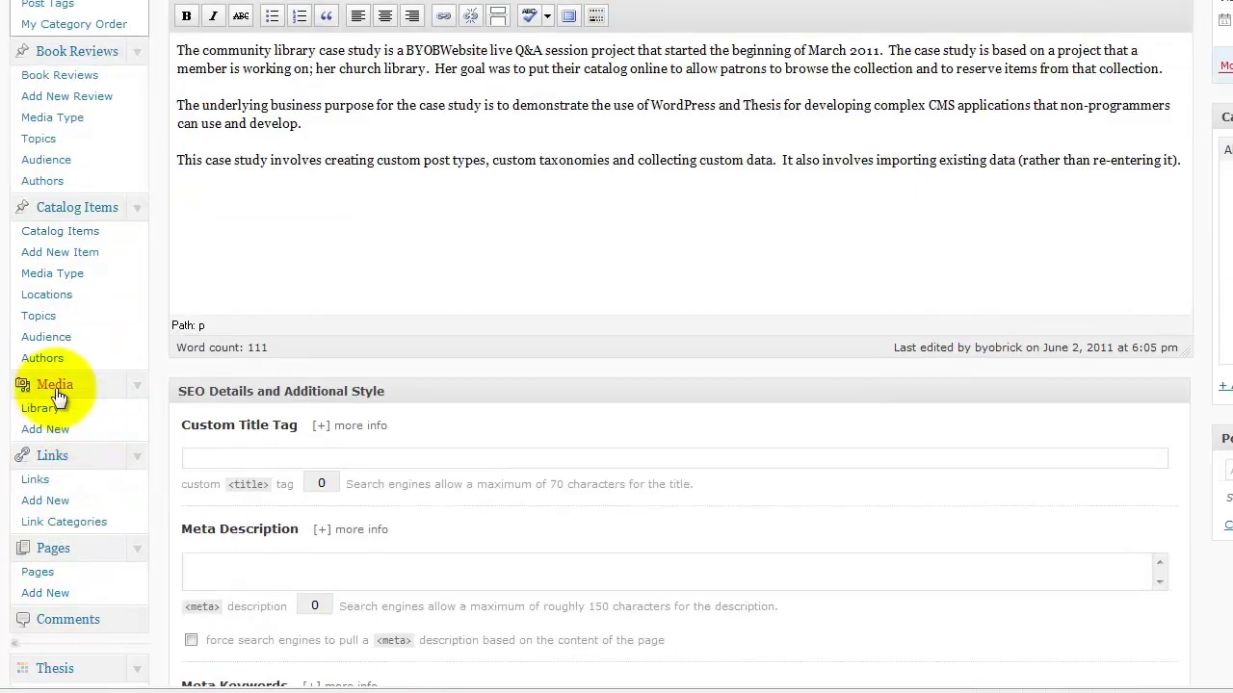
left_click(45, 429)
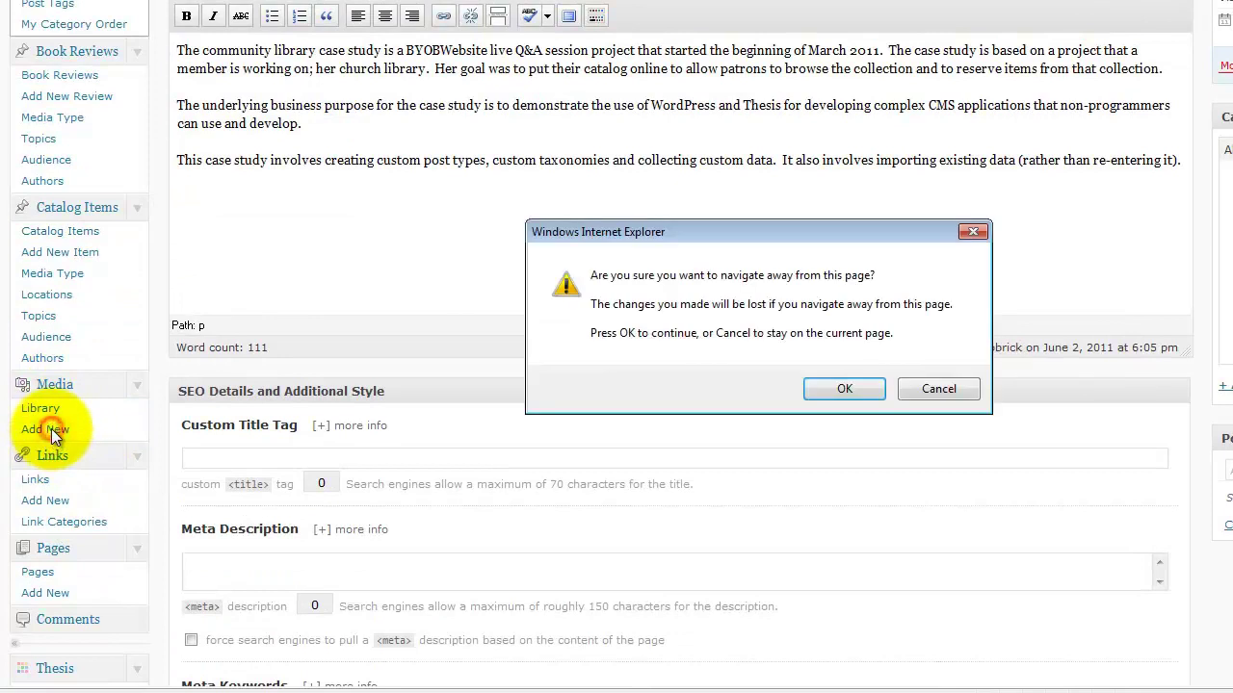
Confirm leaving the editor, enlarge the file dialog, and open the Z: data network drive.
left_click(845, 387)
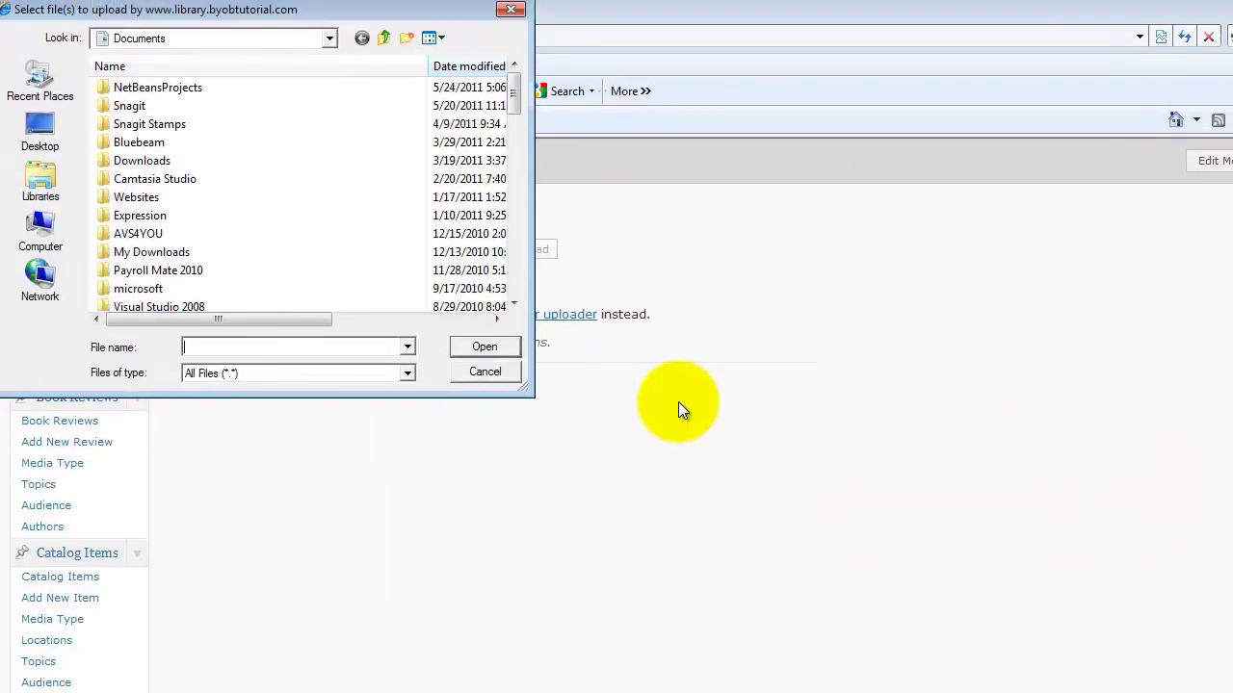
left_click_drag(525, 398, 844, 572)
left_click(44, 239)
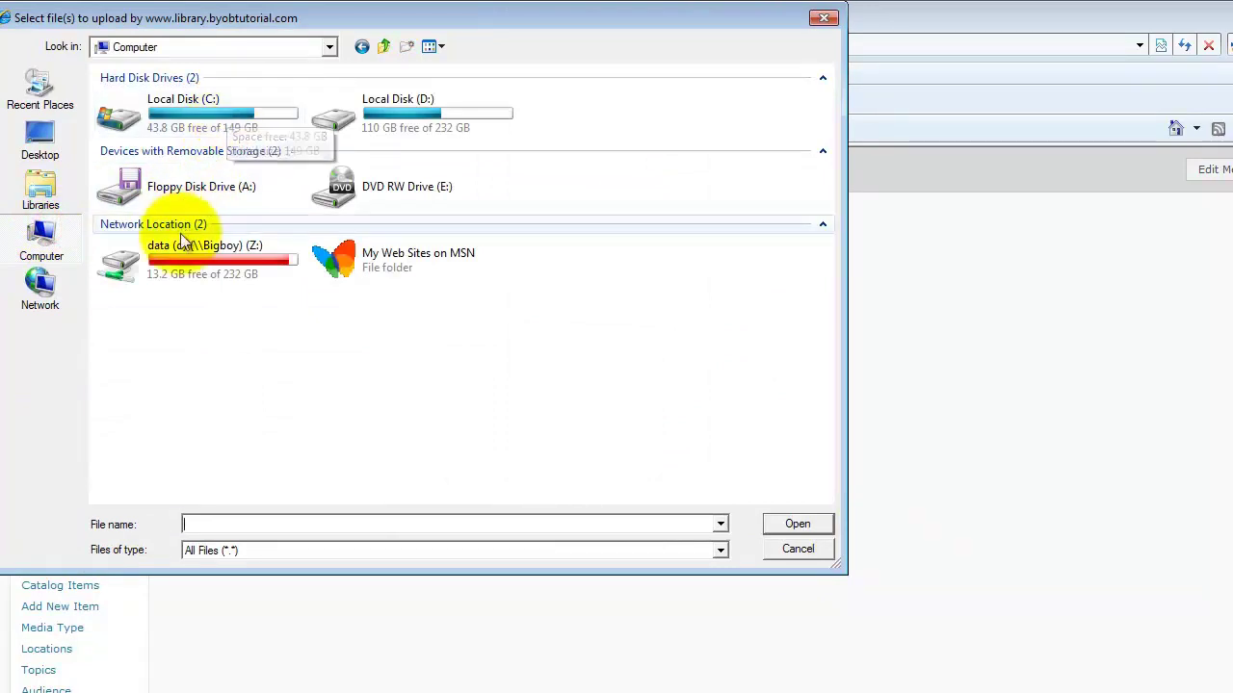
left_click(175, 269)
double_click(175, 269)
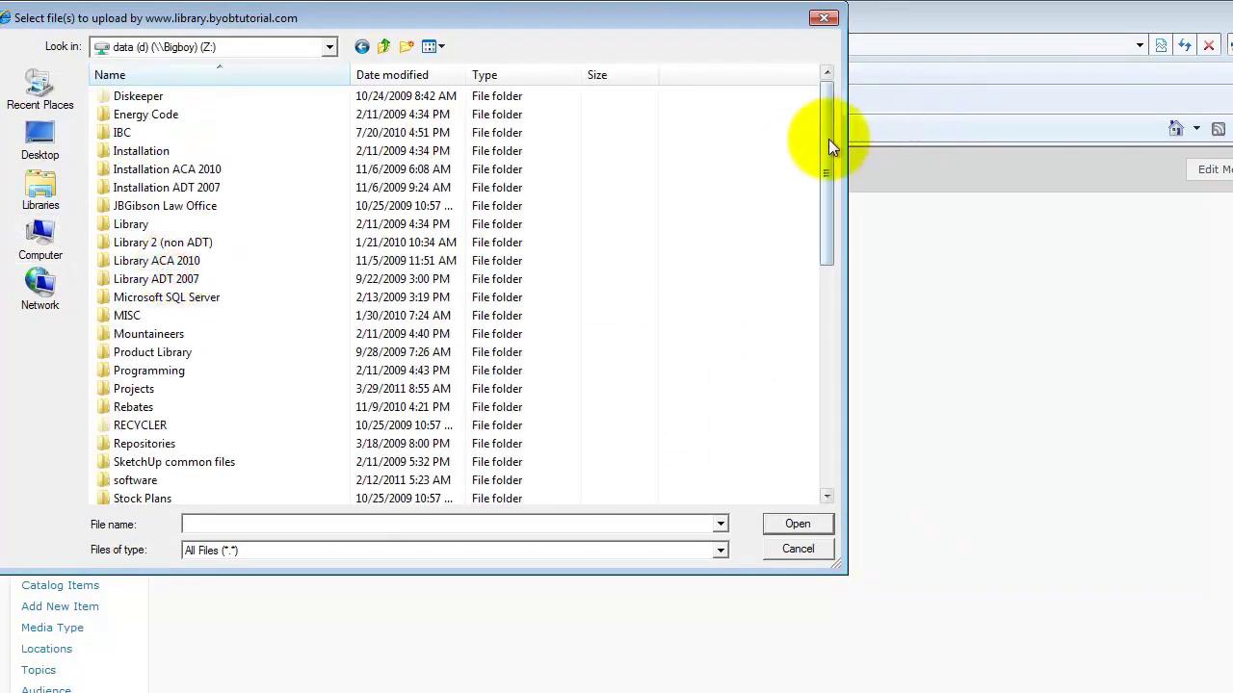
left_click_drag(829, 136, 569, 274)
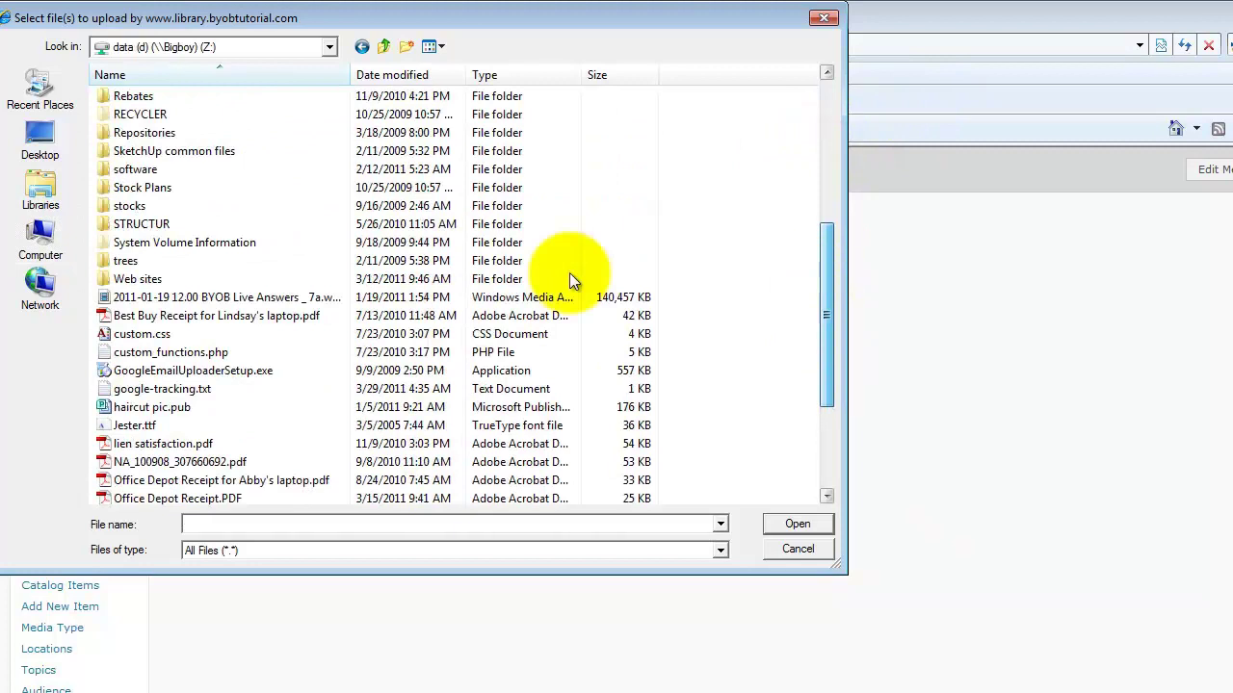
Browse Web sites > byobwebsite > Videos > Live Answers > LA3-9-11b > part1 and select LA3-9-11b-community-library-part1.jpg.
left_click(201, 283)
double_click(201, 282)
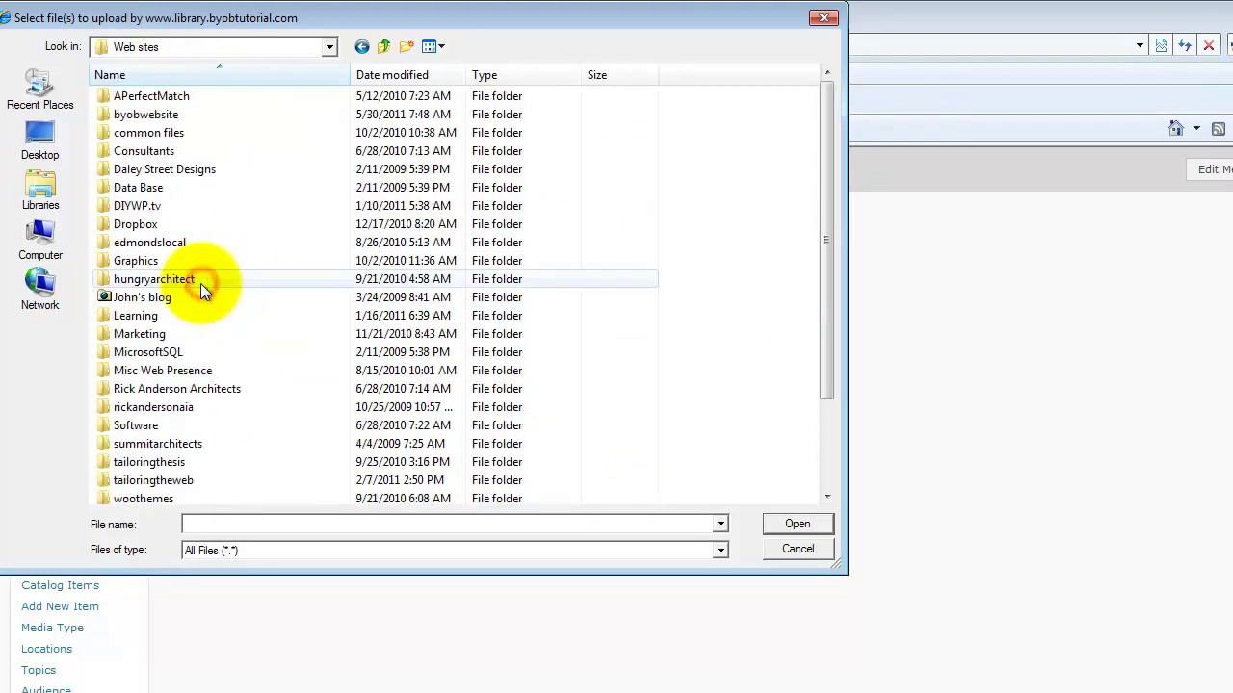
double_click(229, 117)
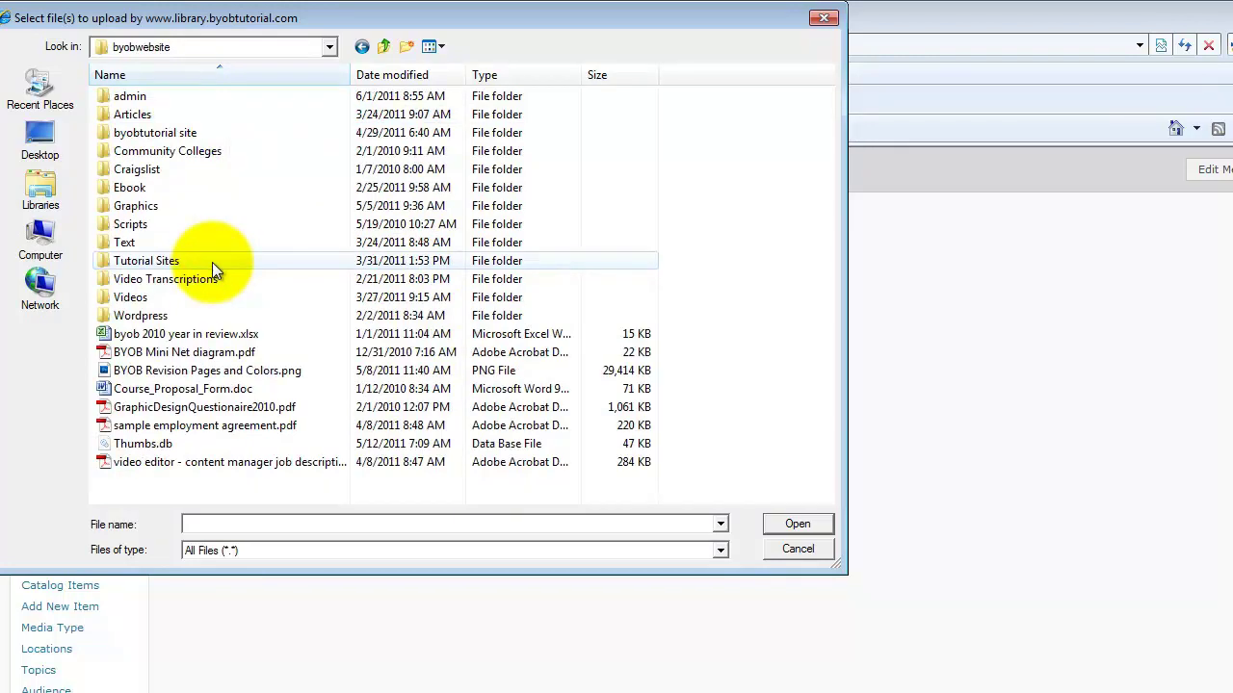
double_click(210, 298)
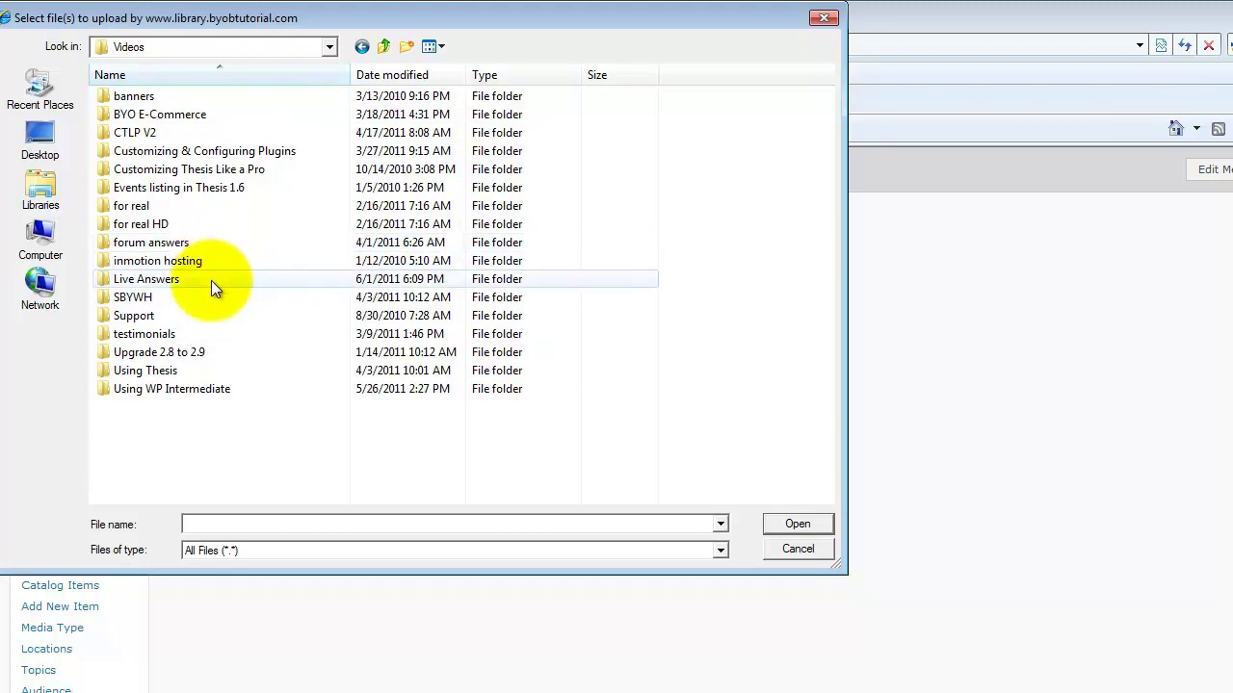
double_click(211, 280)
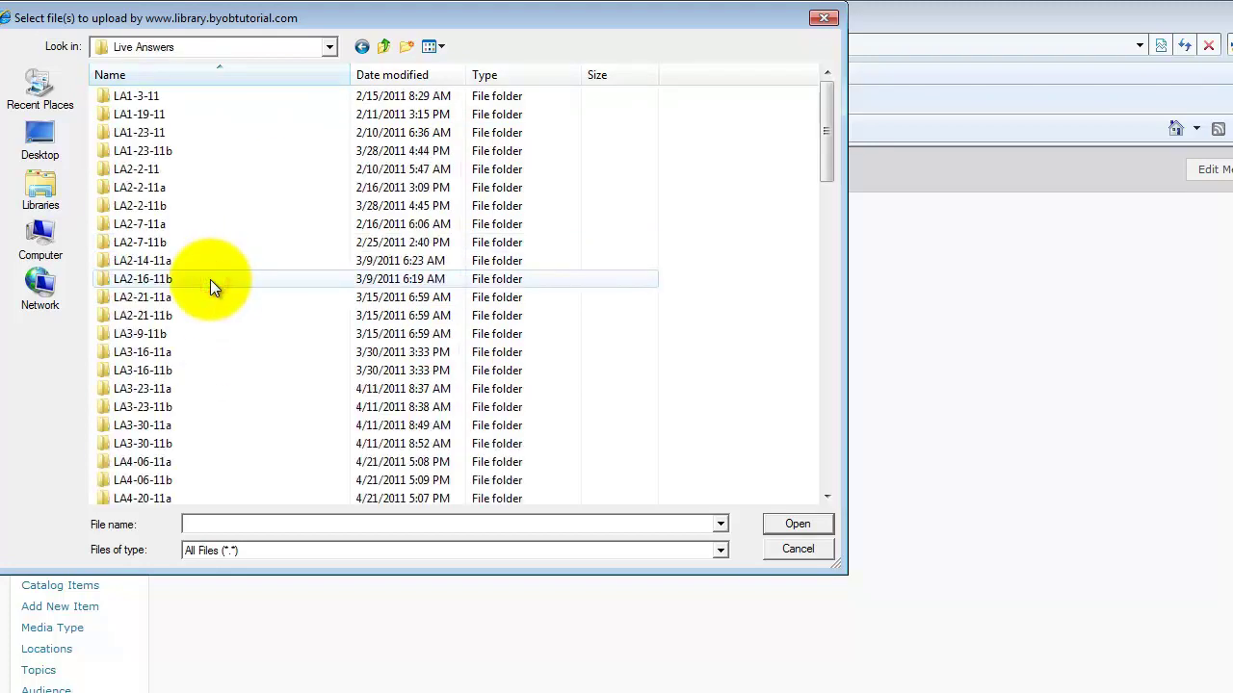
double_click(205, 332)
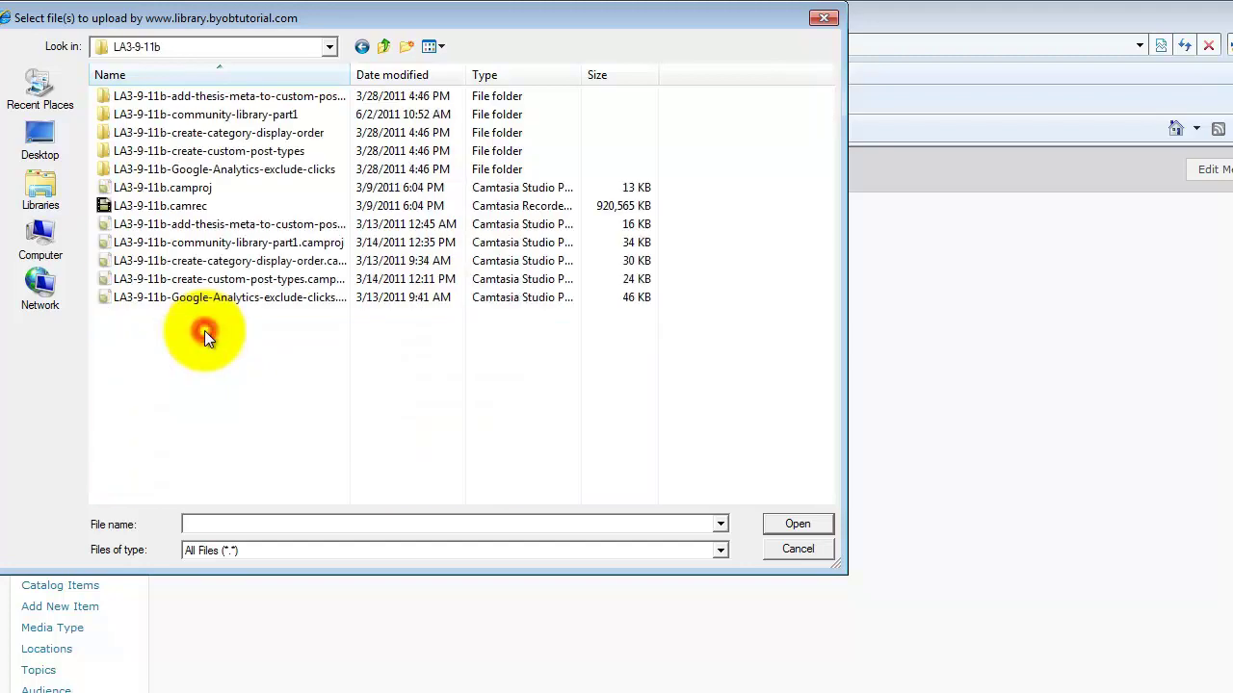
double_click(257, 117)
left_click_drag(351, 76, 447, 97)
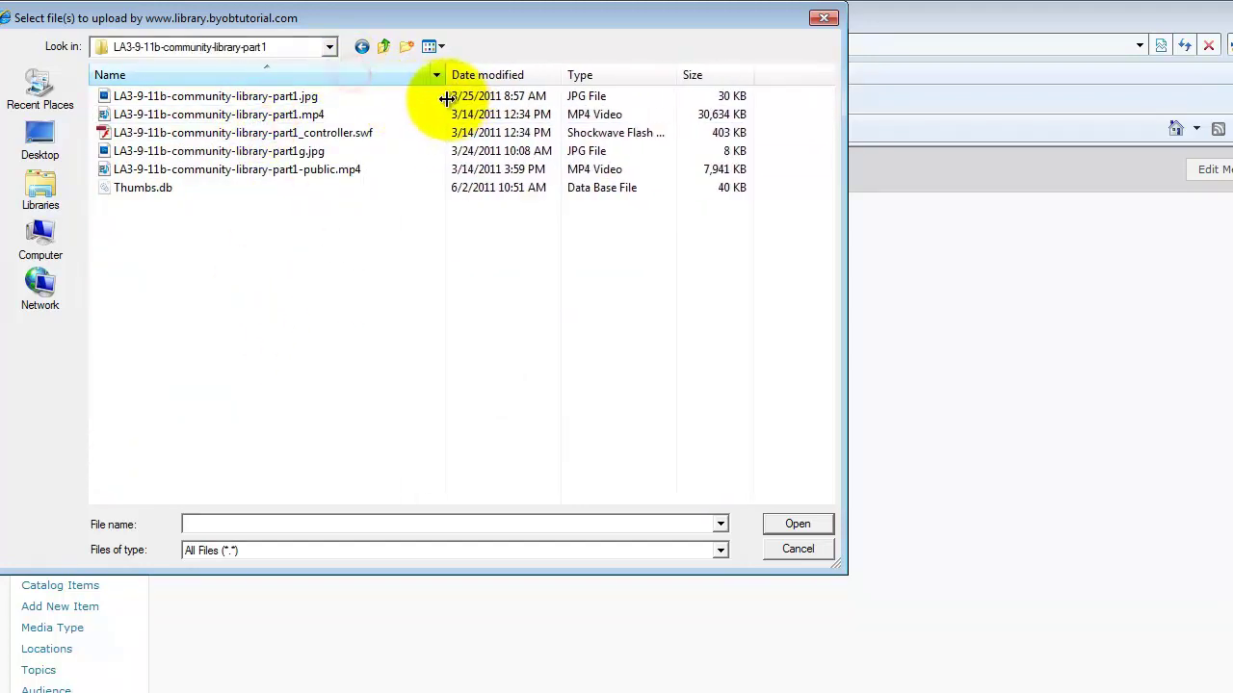
left_click(244, 101)
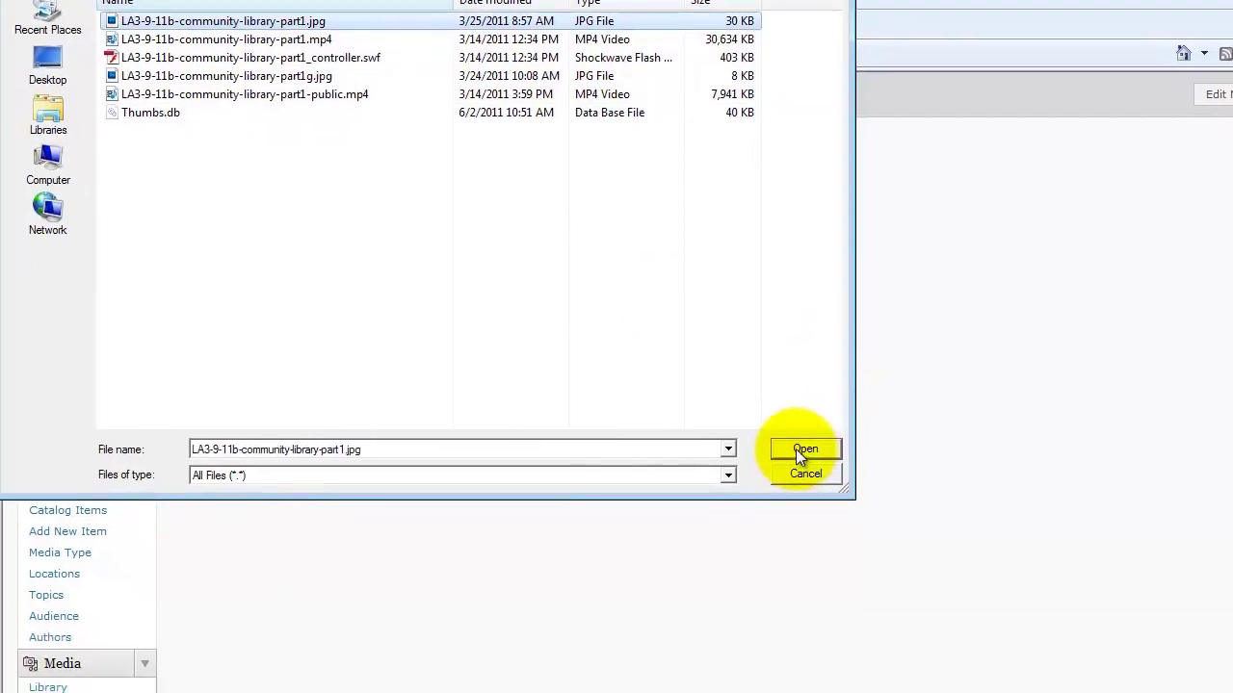
Upload LA3-9-11b-community-library-part1.jpg, copy its File URL, and save all changes.
left_click(796, 523)
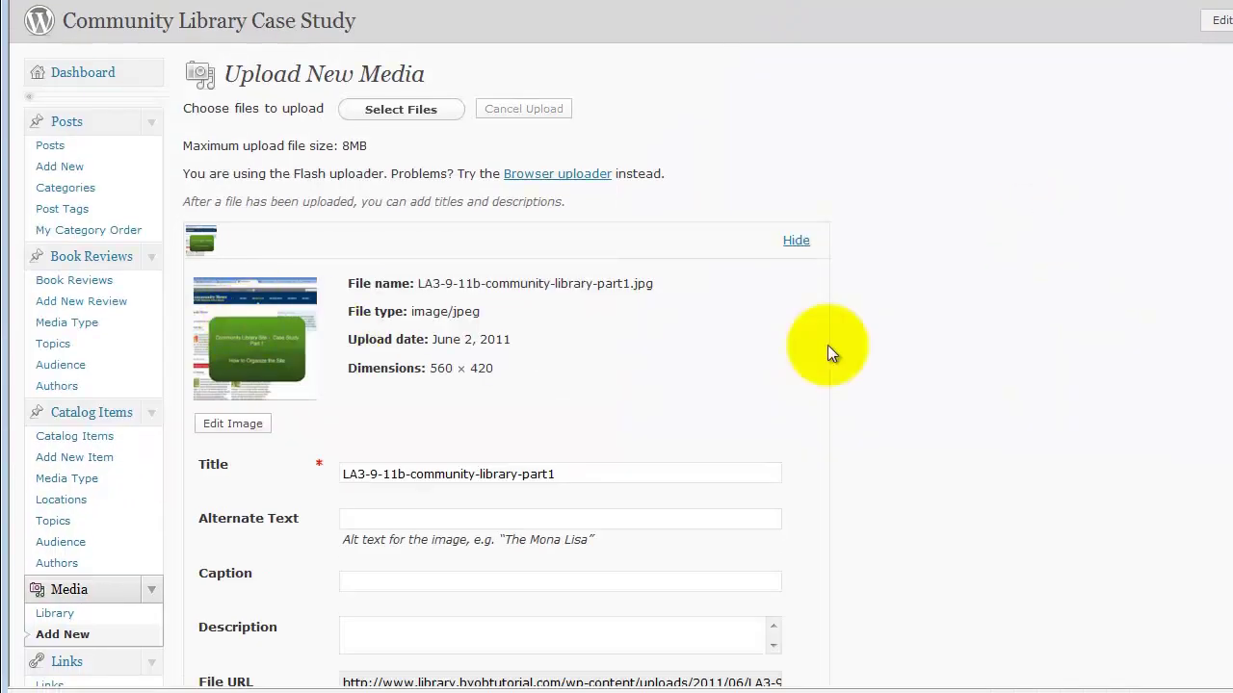
scroll(985, 300, "down", 3)
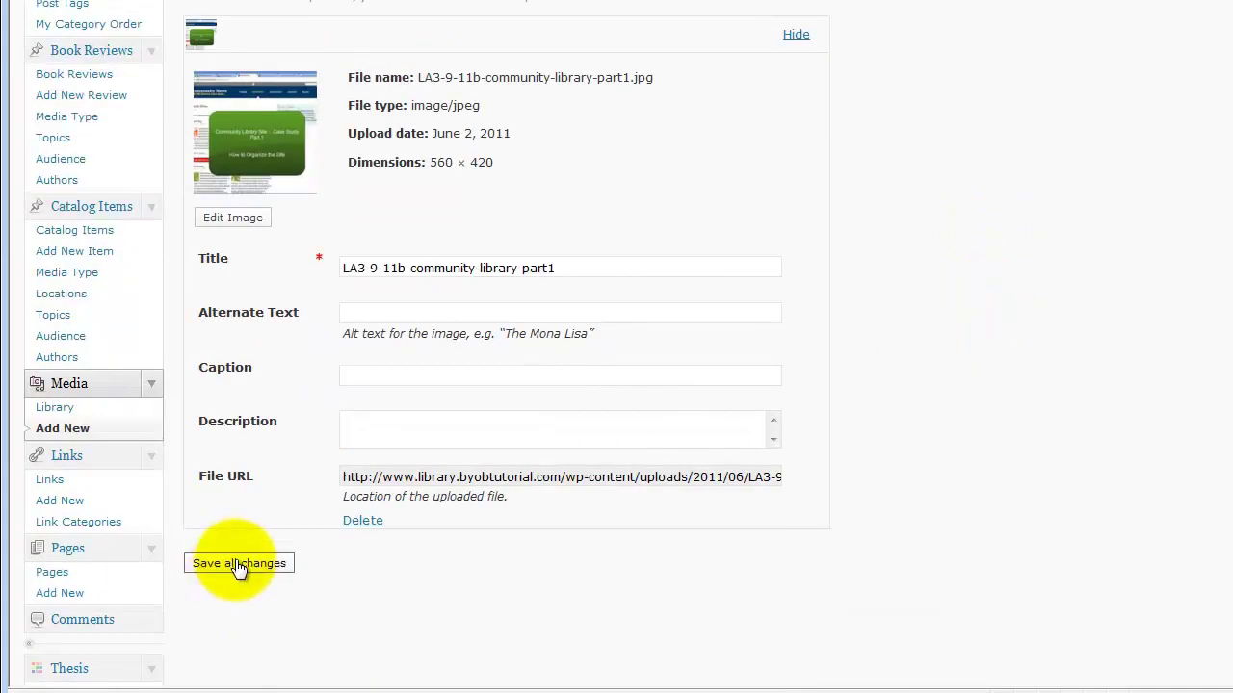
triple_click(536, 477)
key("ctrl+c")
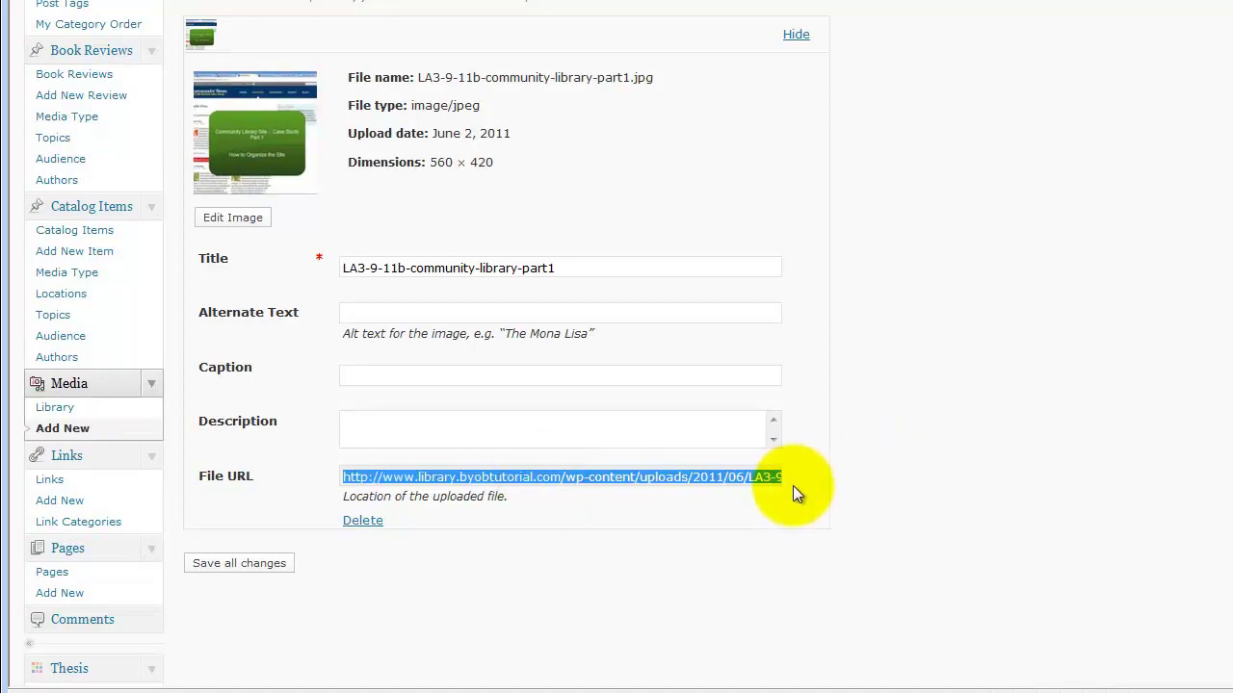
left_click(237, 564)
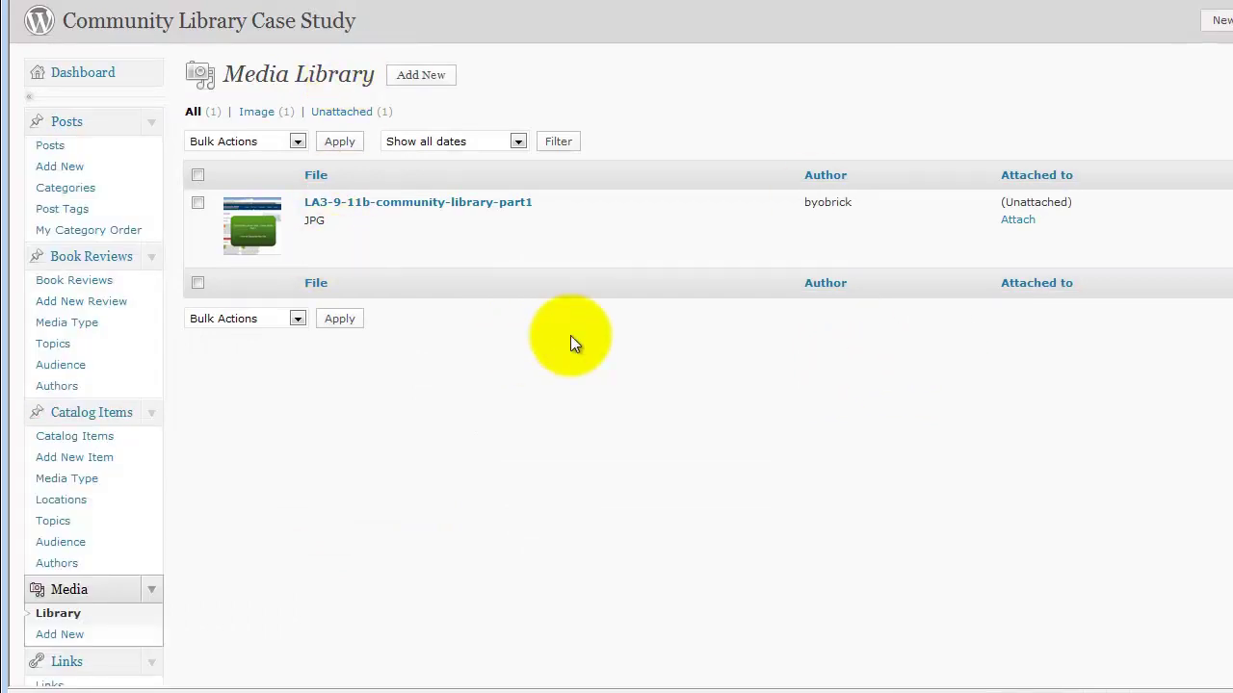
mouse_move(357, 231)
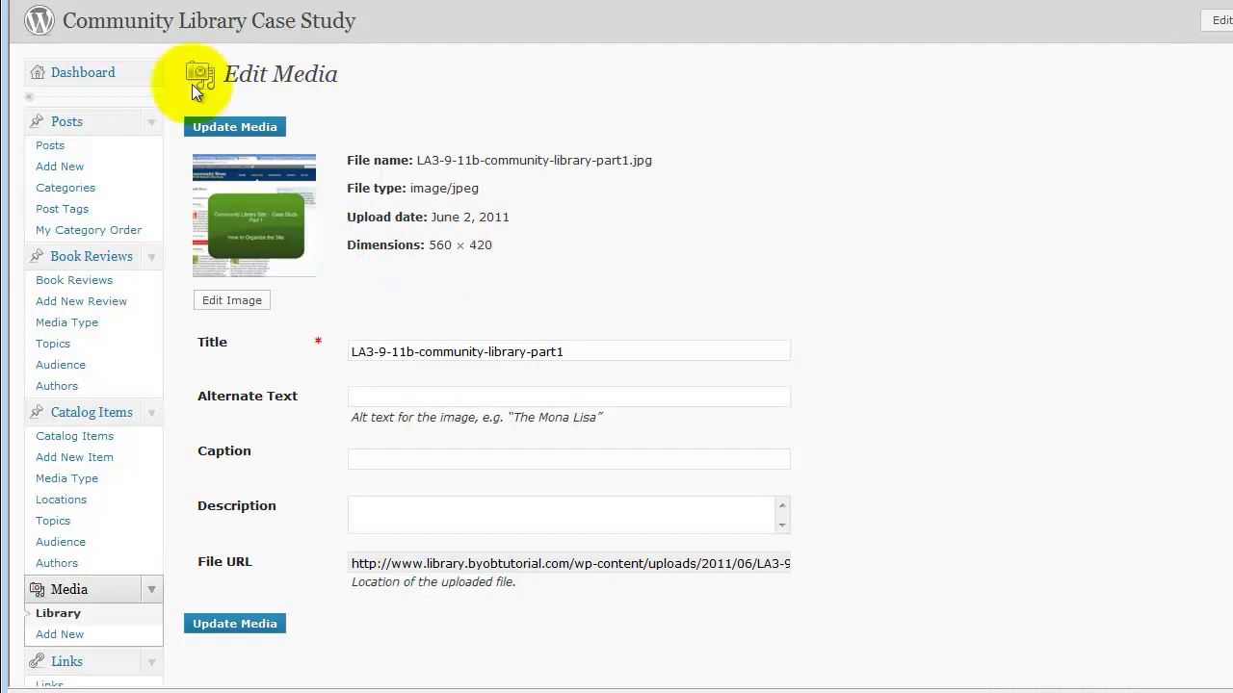
Reopen The Community Library Case Study and paste the image URL as the Flowplayer splash image.
left_click(70, 146)
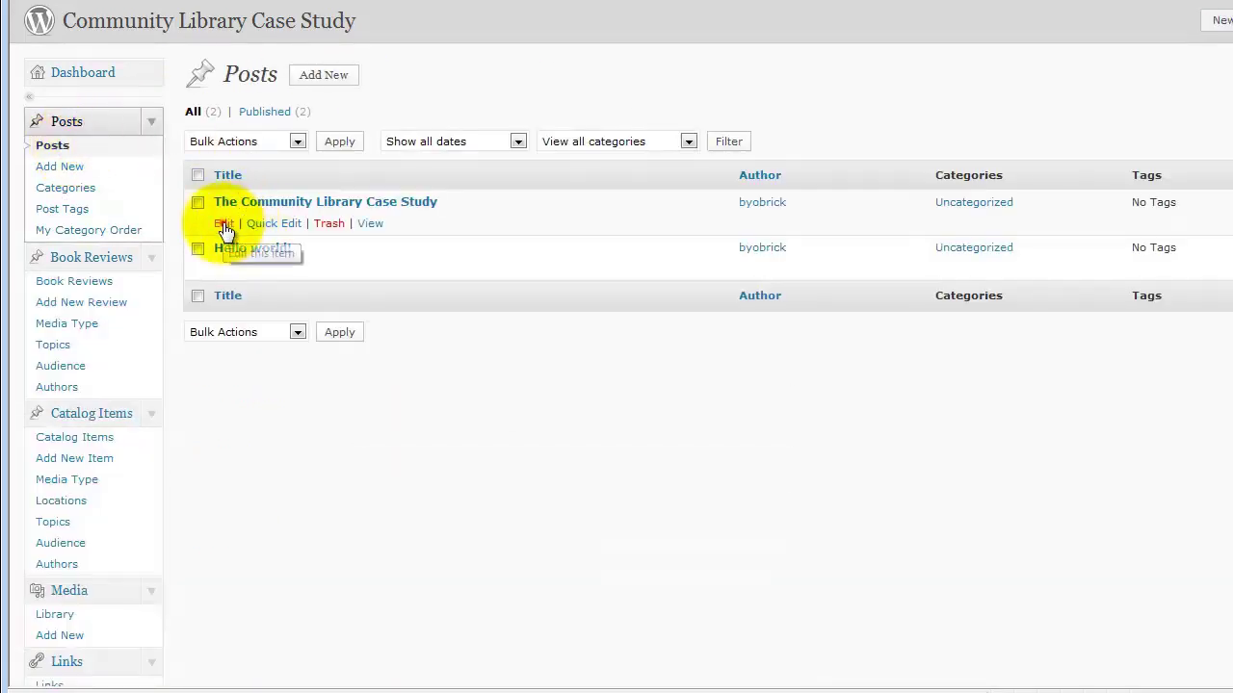
left_click(224, 225)
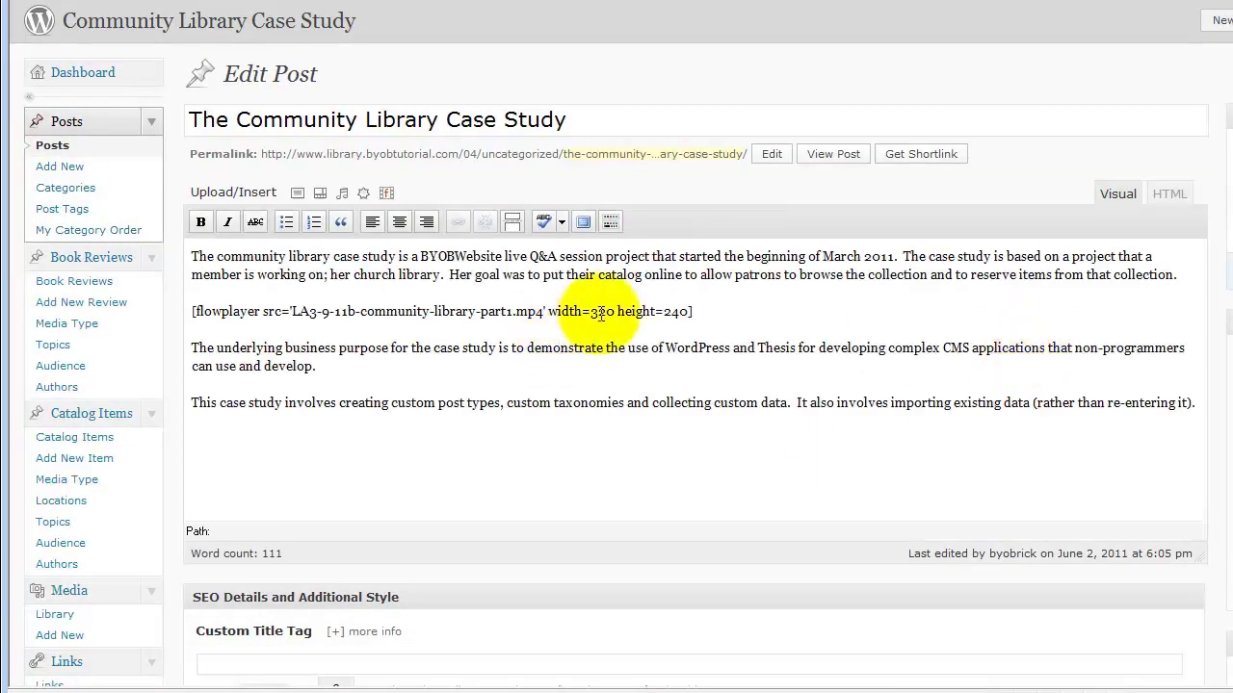
left_click_drag(589, 312, 605, 320)
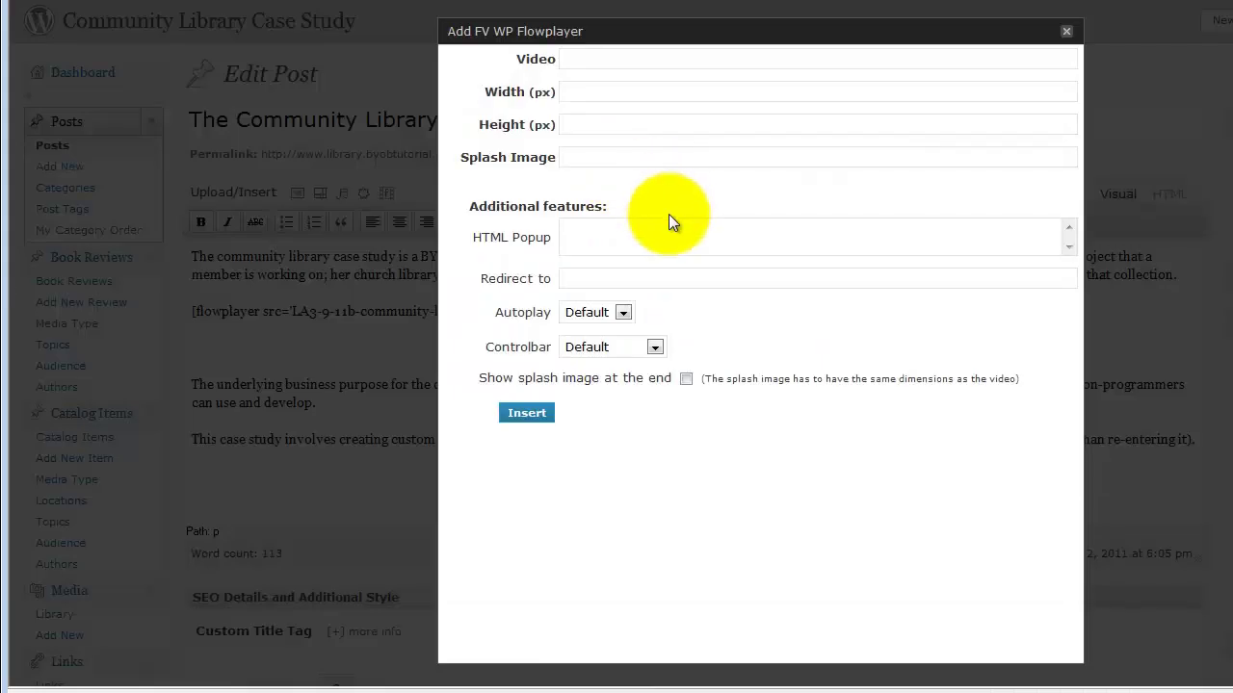
key("ctrl+v")
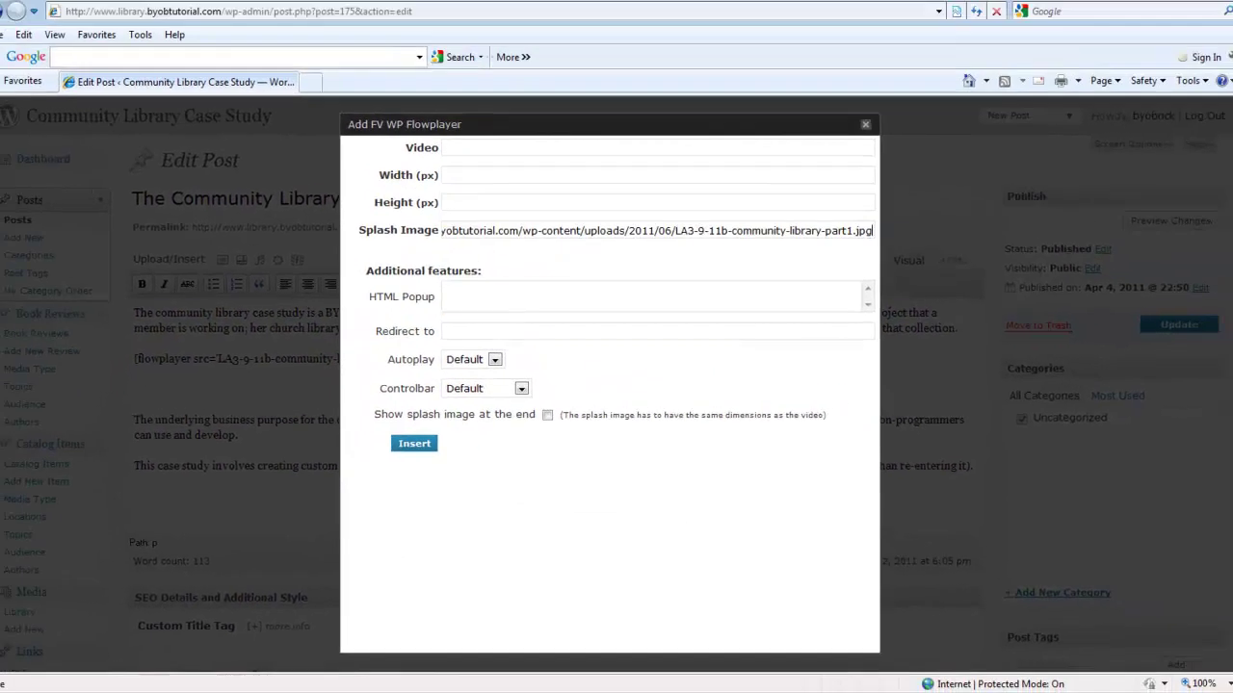
left_click_drag(743, 20, 759, 280)
left_click(651, 23)
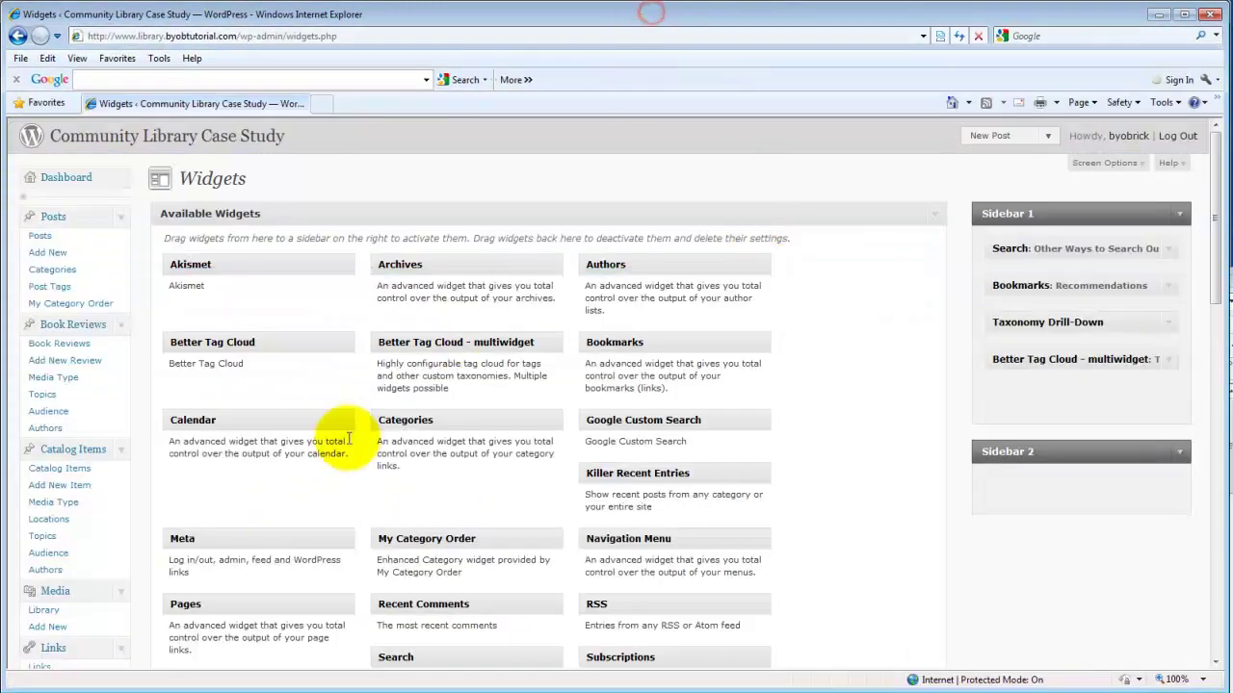
Copy the video filename and insert a second Flowplayer shortcode for it at 560×480.
left_click(48, 237)
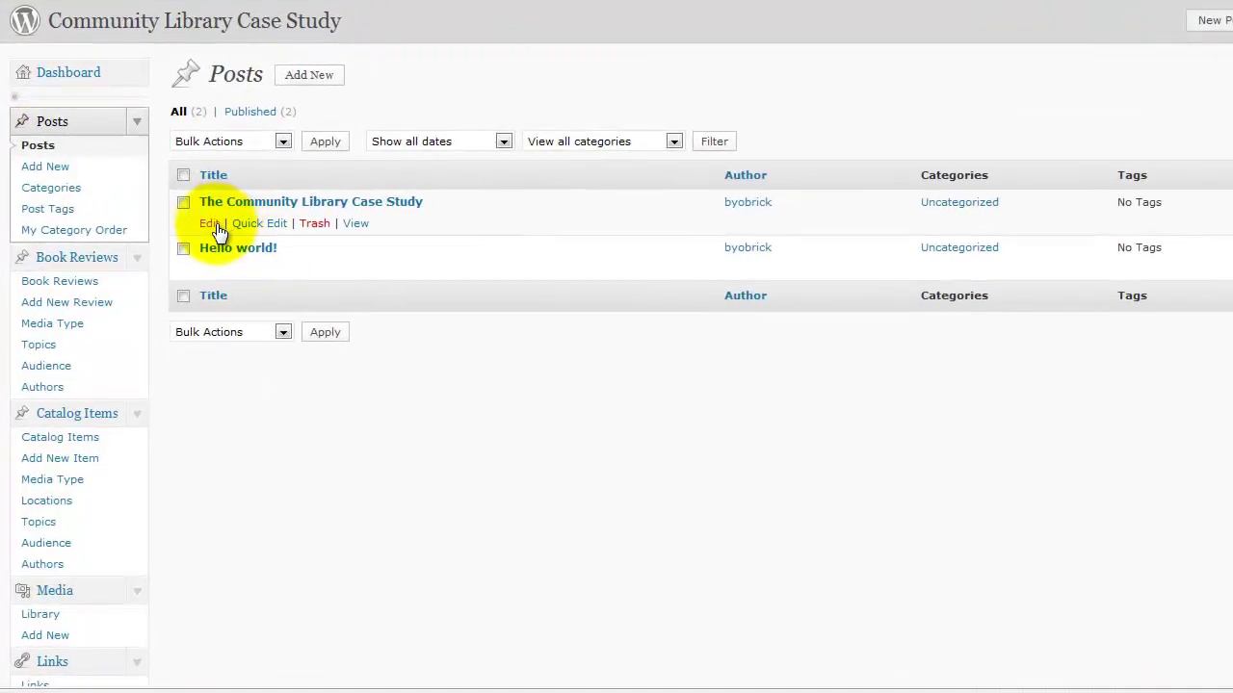
left_click(210, 223)
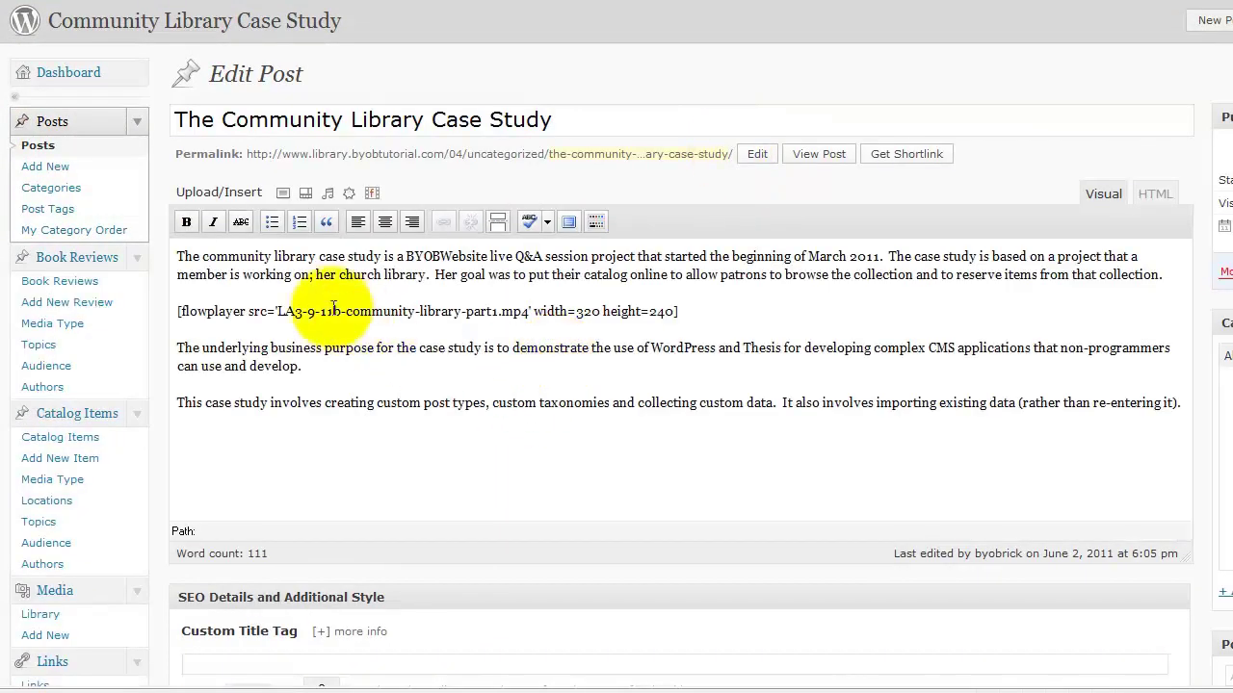
left_click_drag(277, 312, 532, 313)
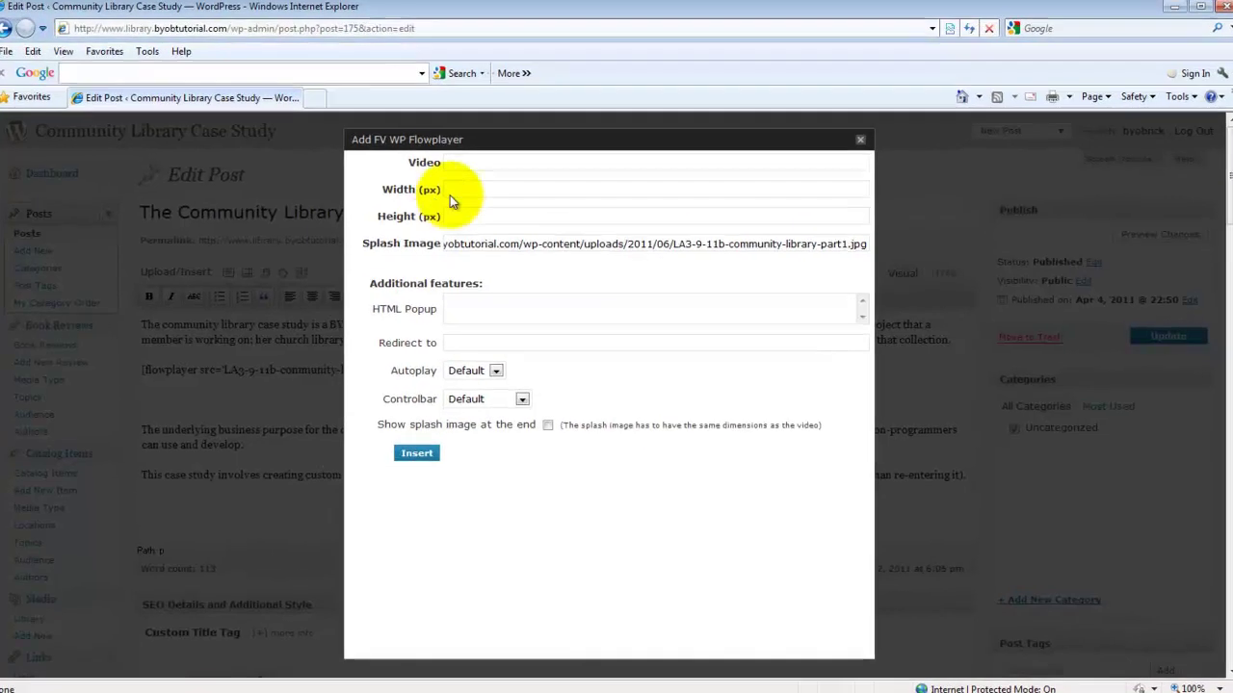
left_click(465, 163)
type("'LA3-9-11b-community-library-part1.mp4")
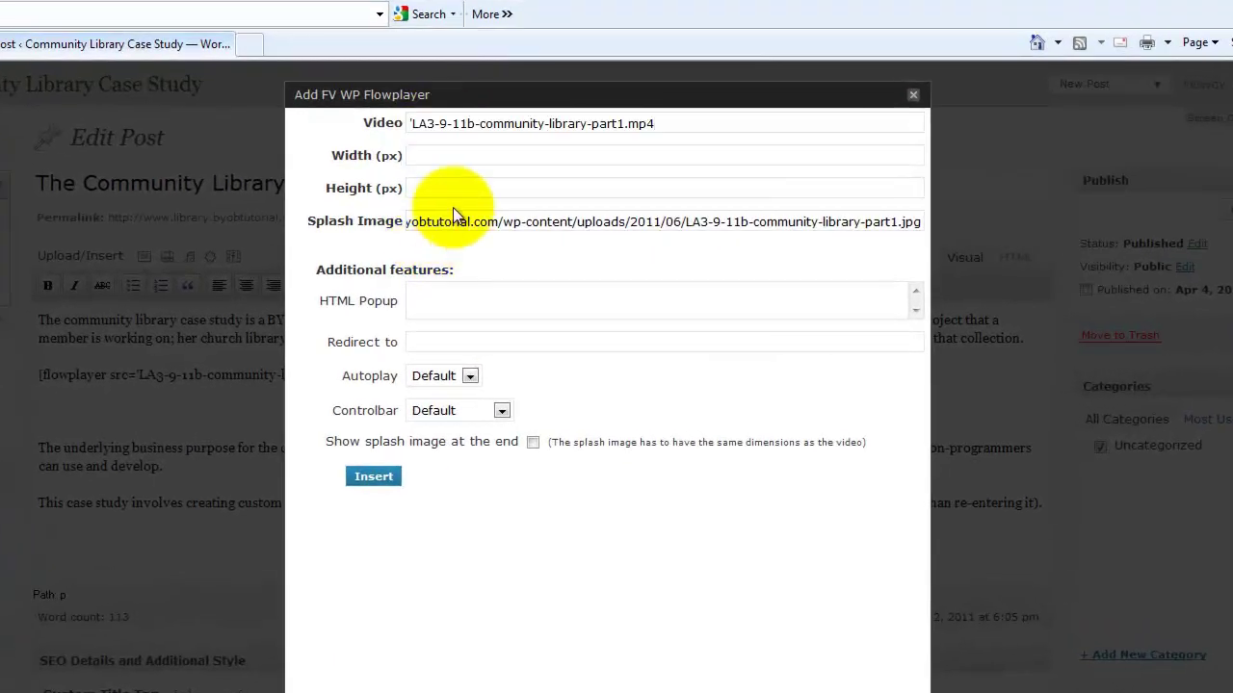
left_click(478, 192)
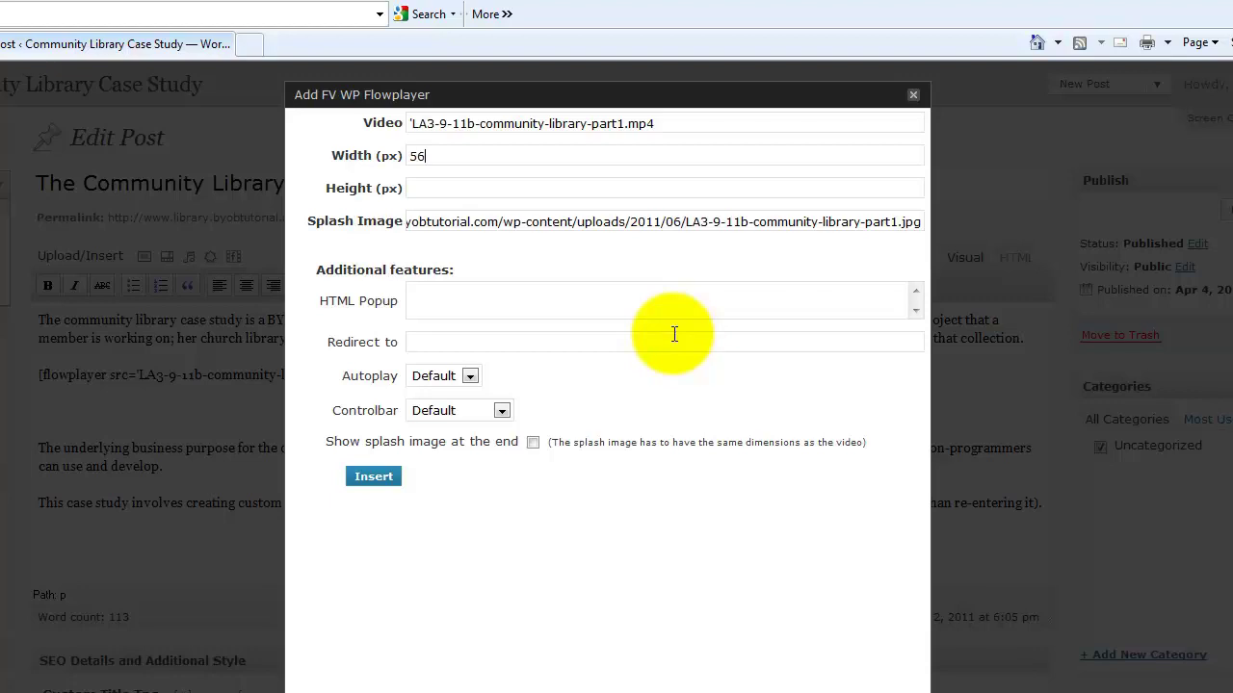
left_click(477, 188)
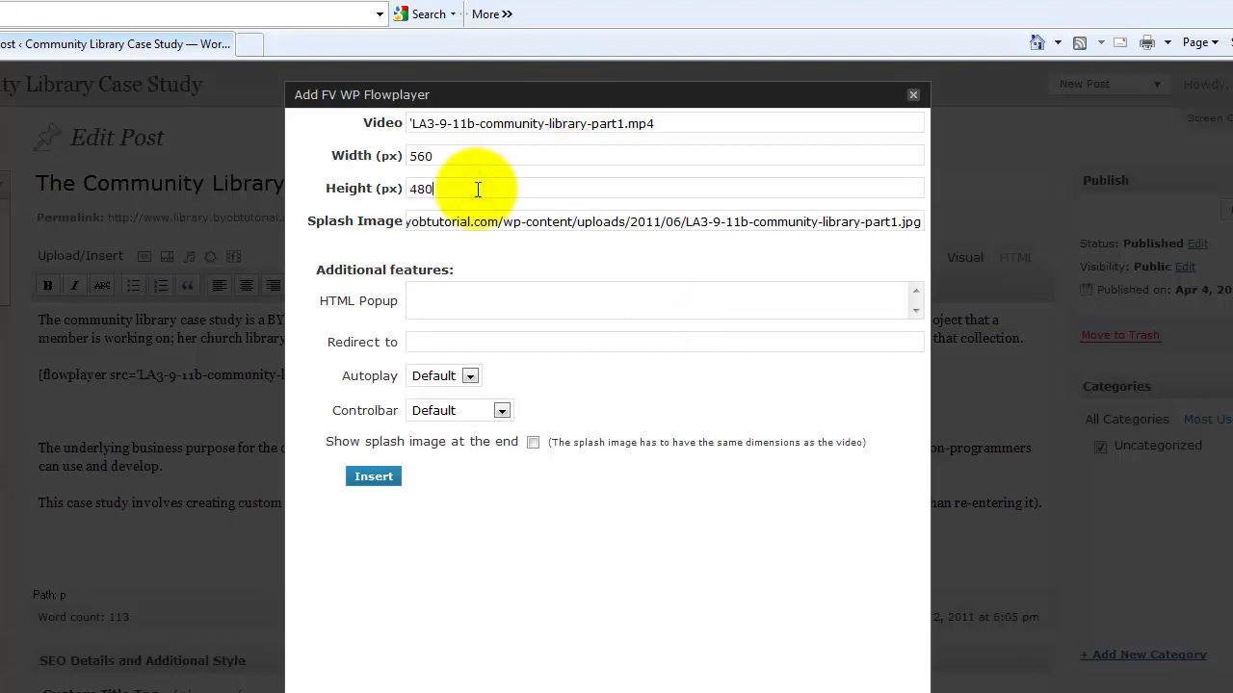
left_click(372, 478)
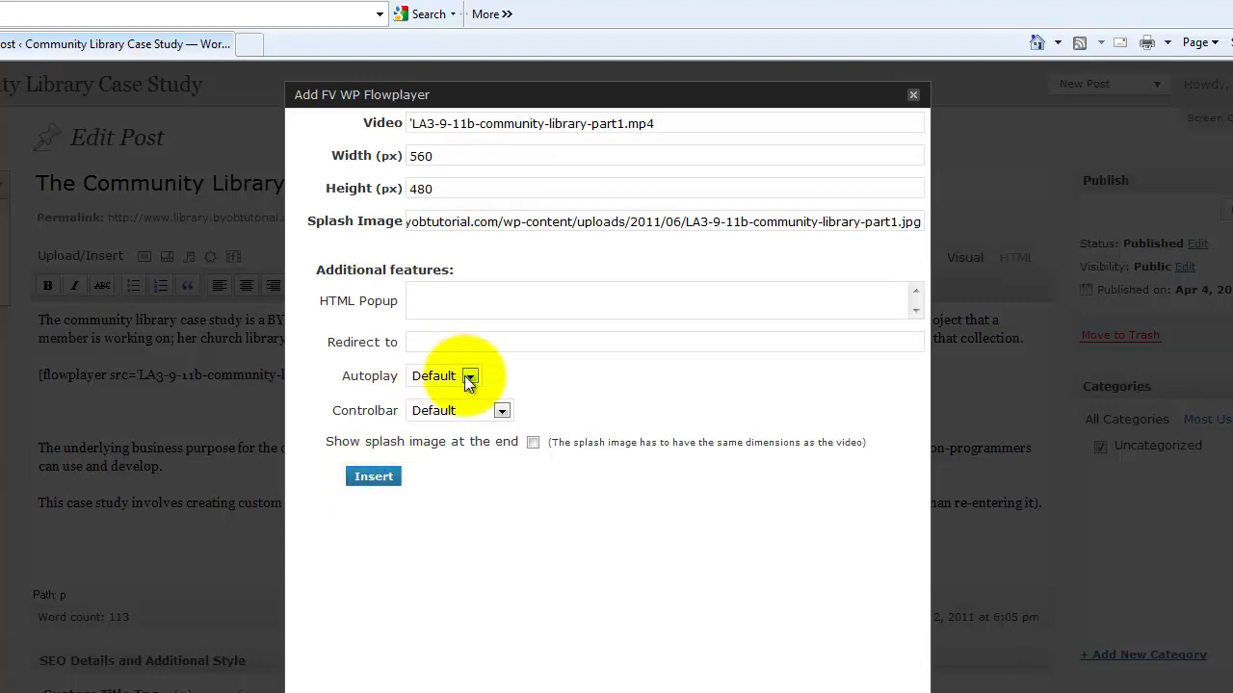
left_click(374, 478)
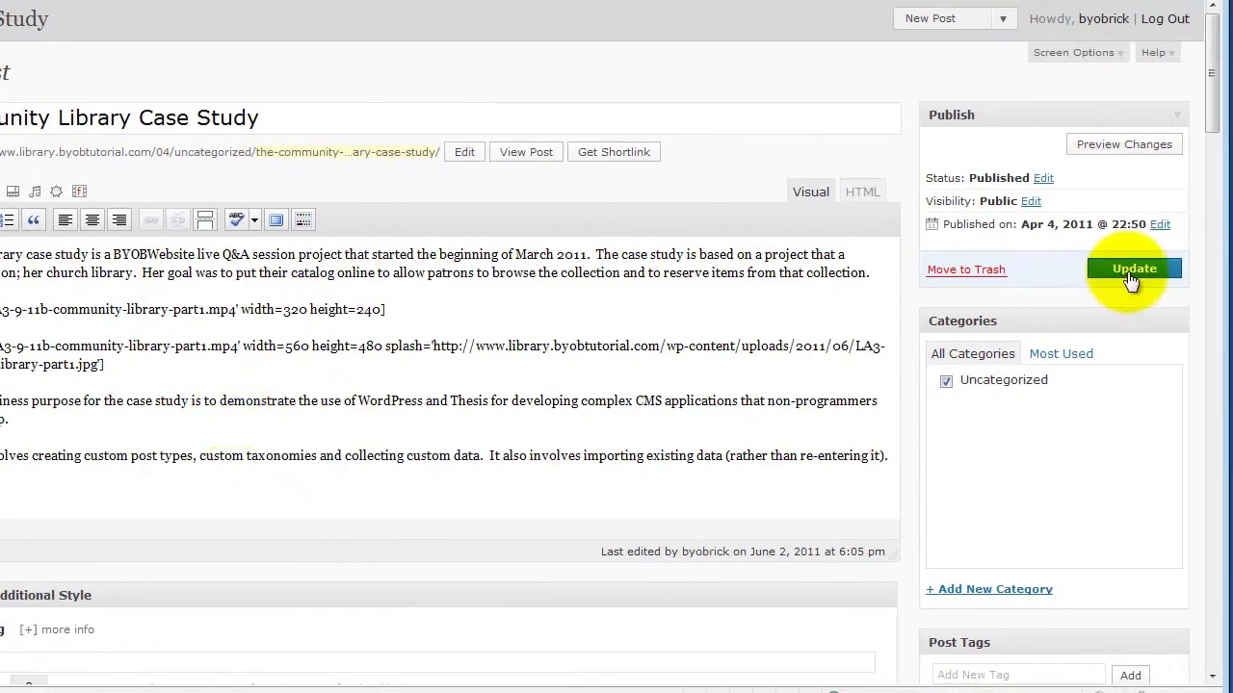
Update the post and view the published page, scrolling to the new video.
left_click(1133, 270)
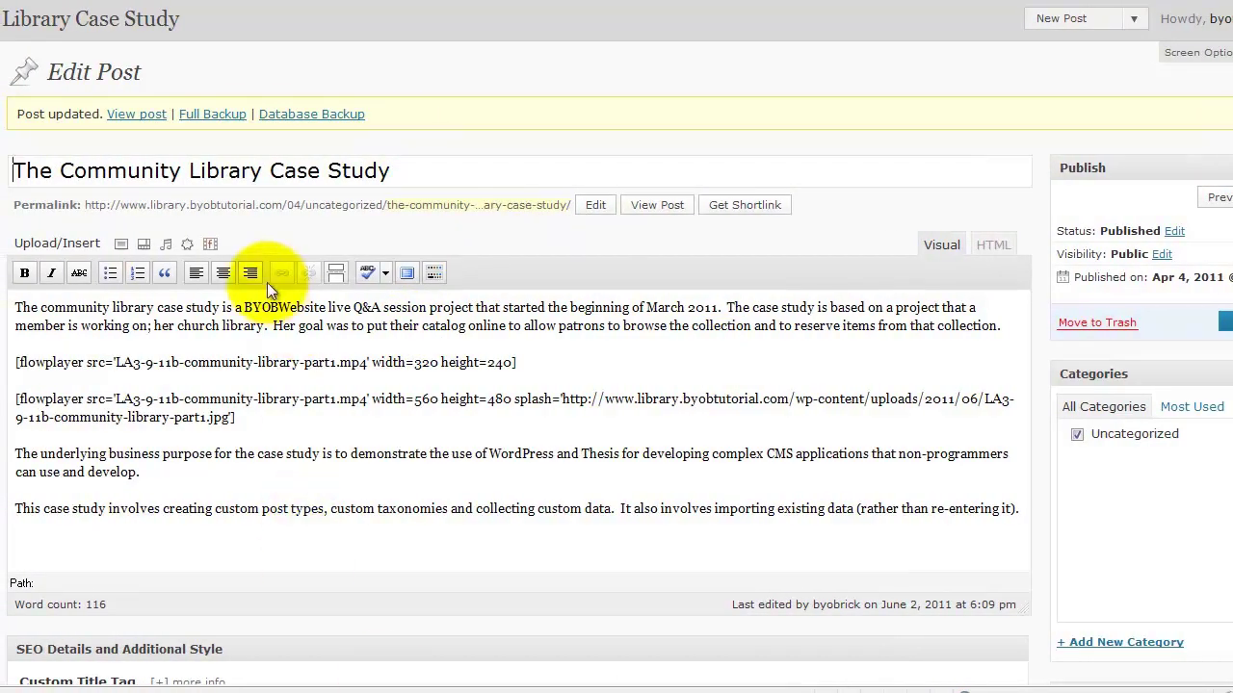
left_click(139, 114)
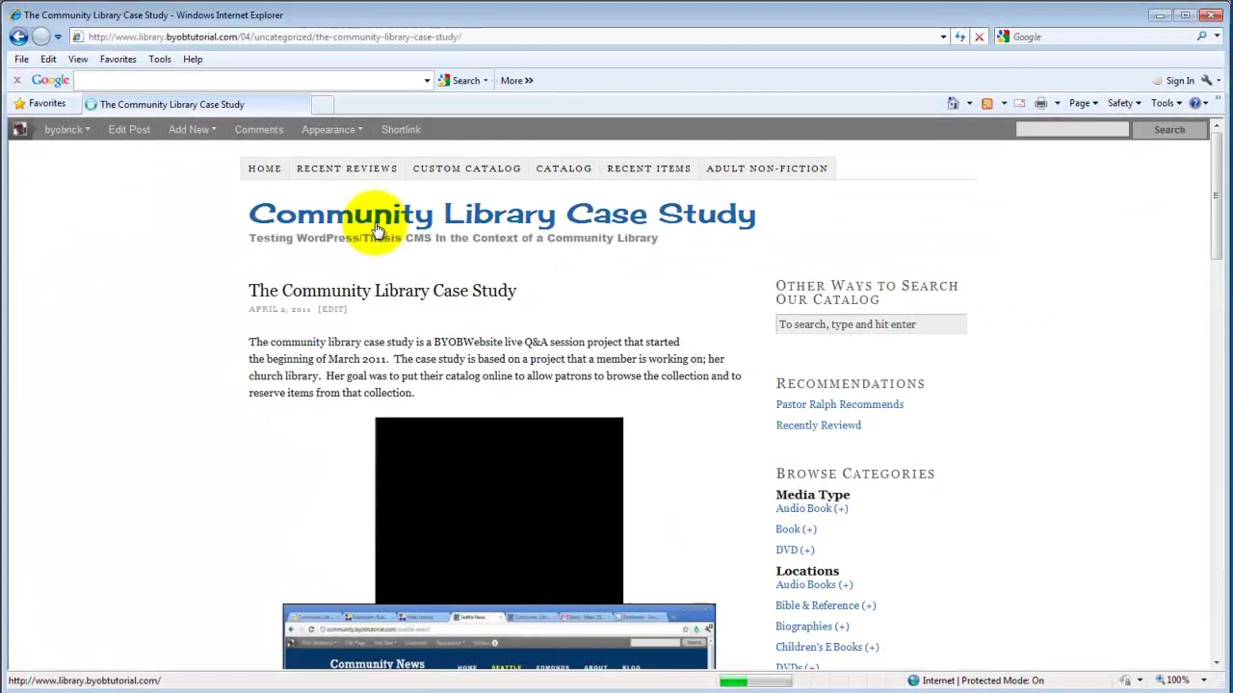
scroll(272, 356, "down", 3)
scroll(249, 349, "down", 1)
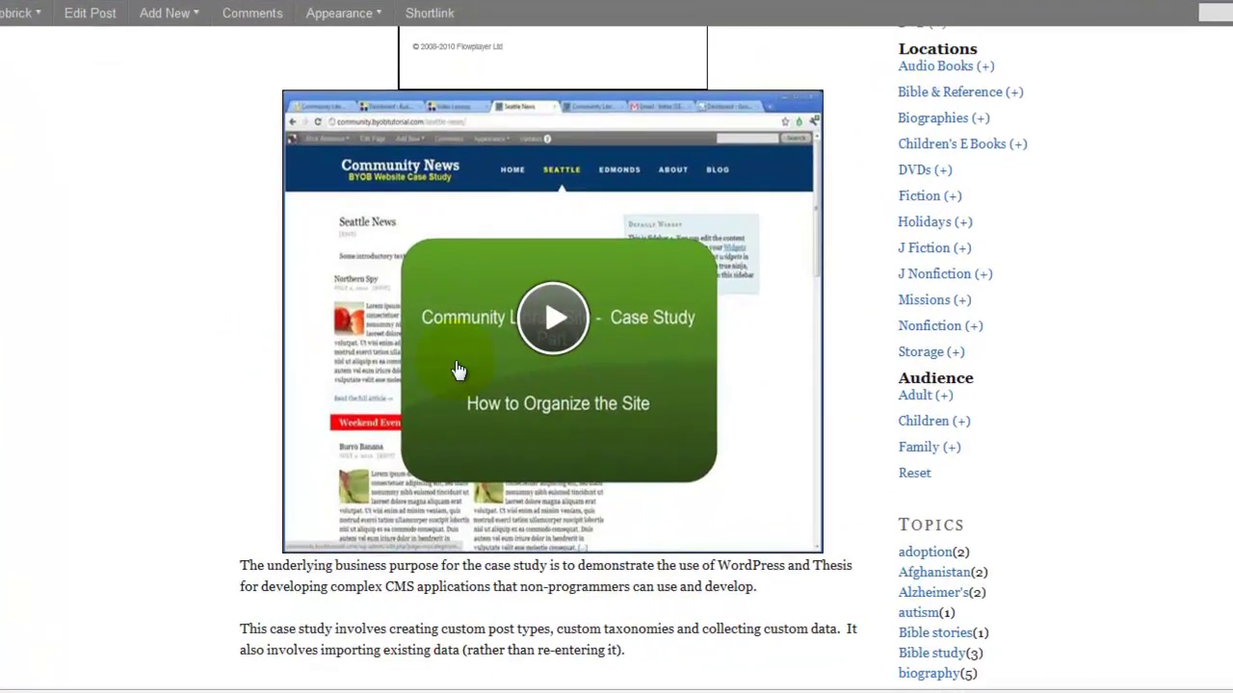
scroll(350, 400, "up", 1)
scroll(366, 351, "up", 2)
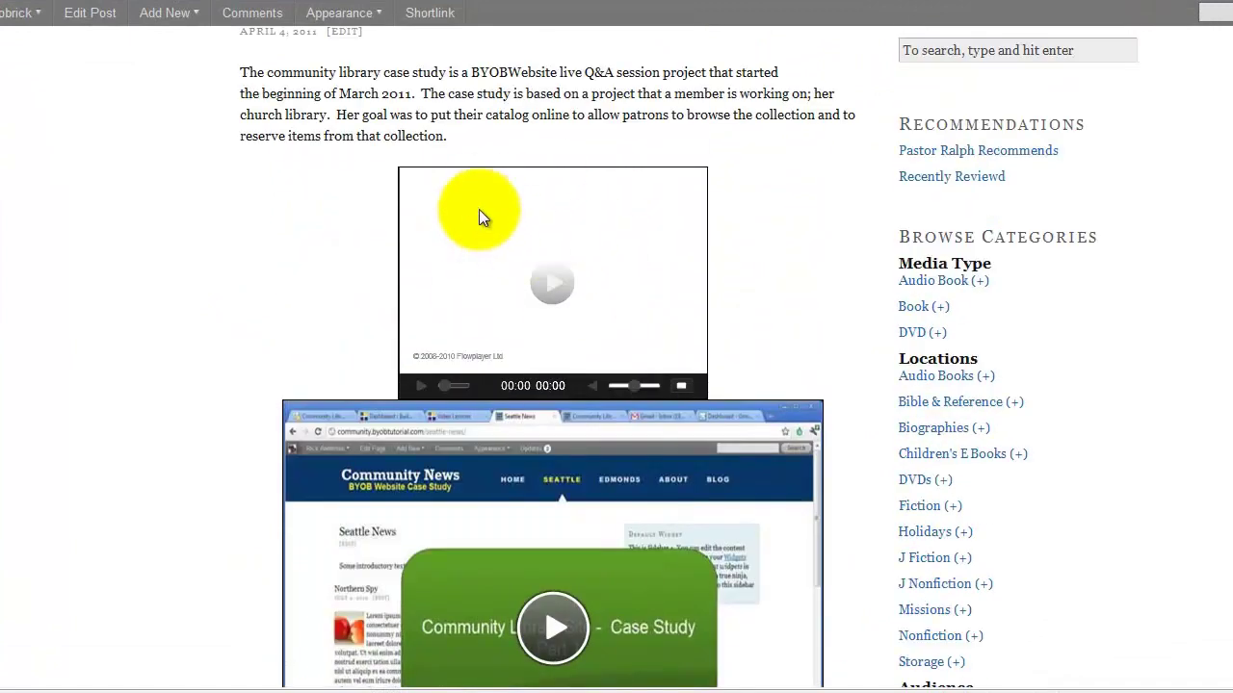
scroll(58, 388, "down", 3)
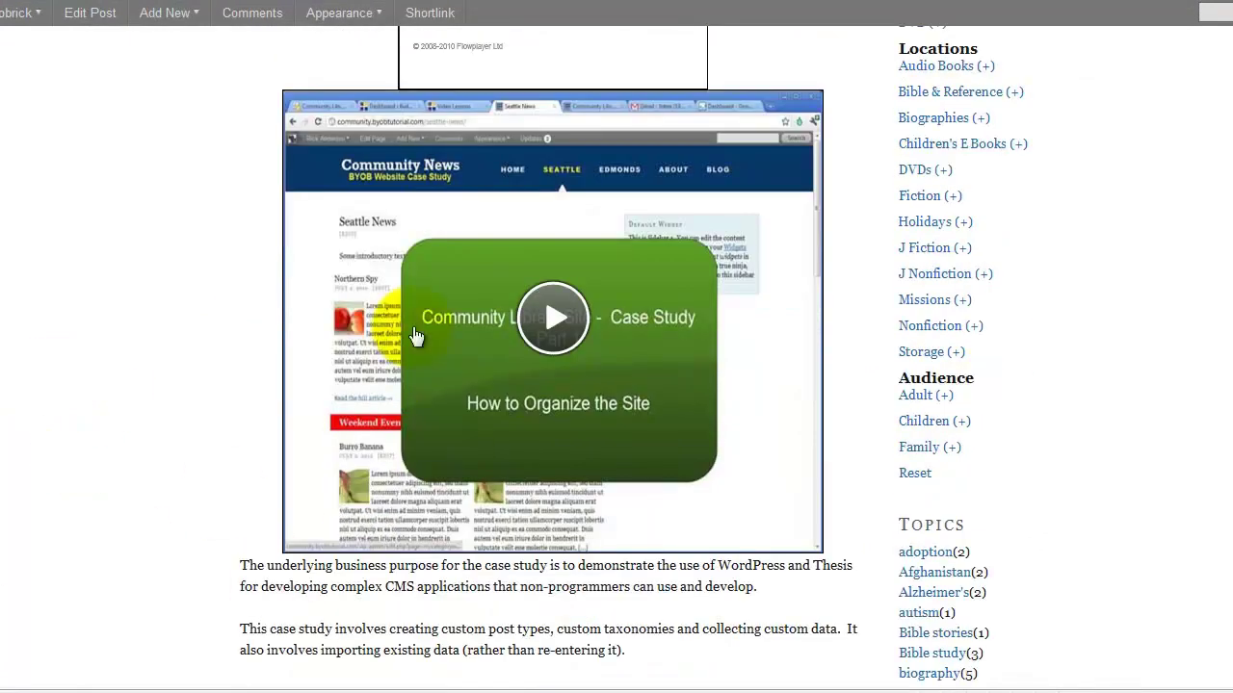
Try playing the second video from its splash image.
left_click(711, 334)
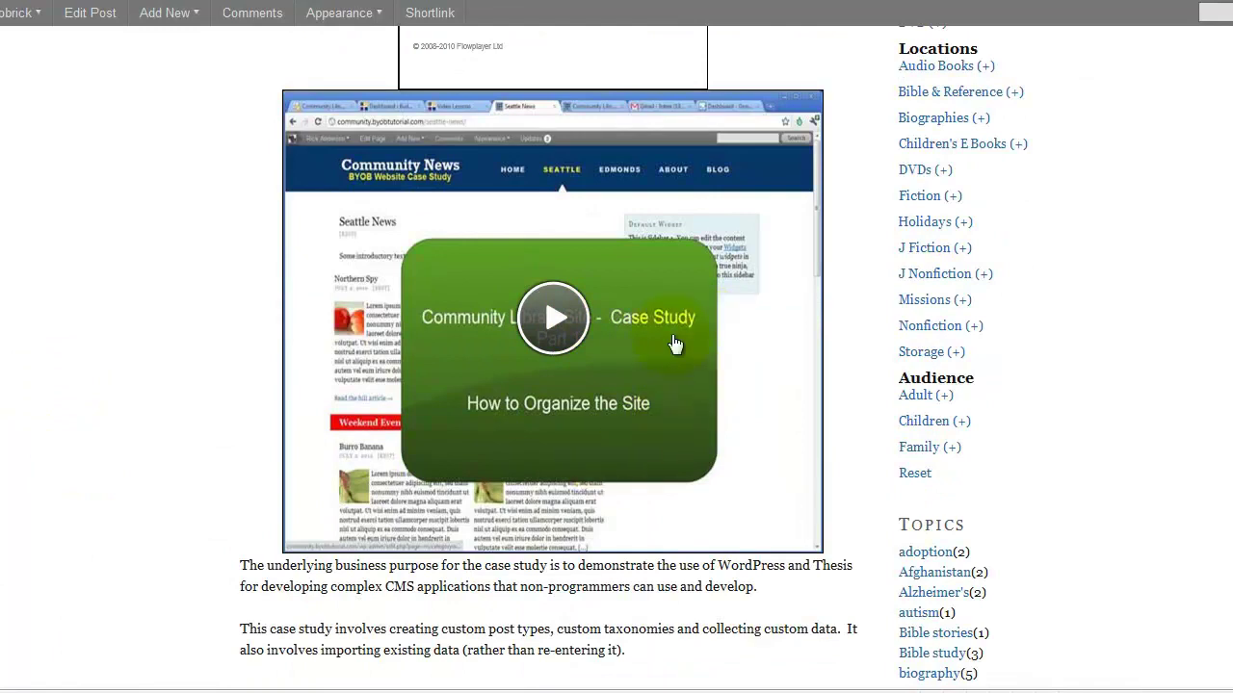
left_click(372, 488)
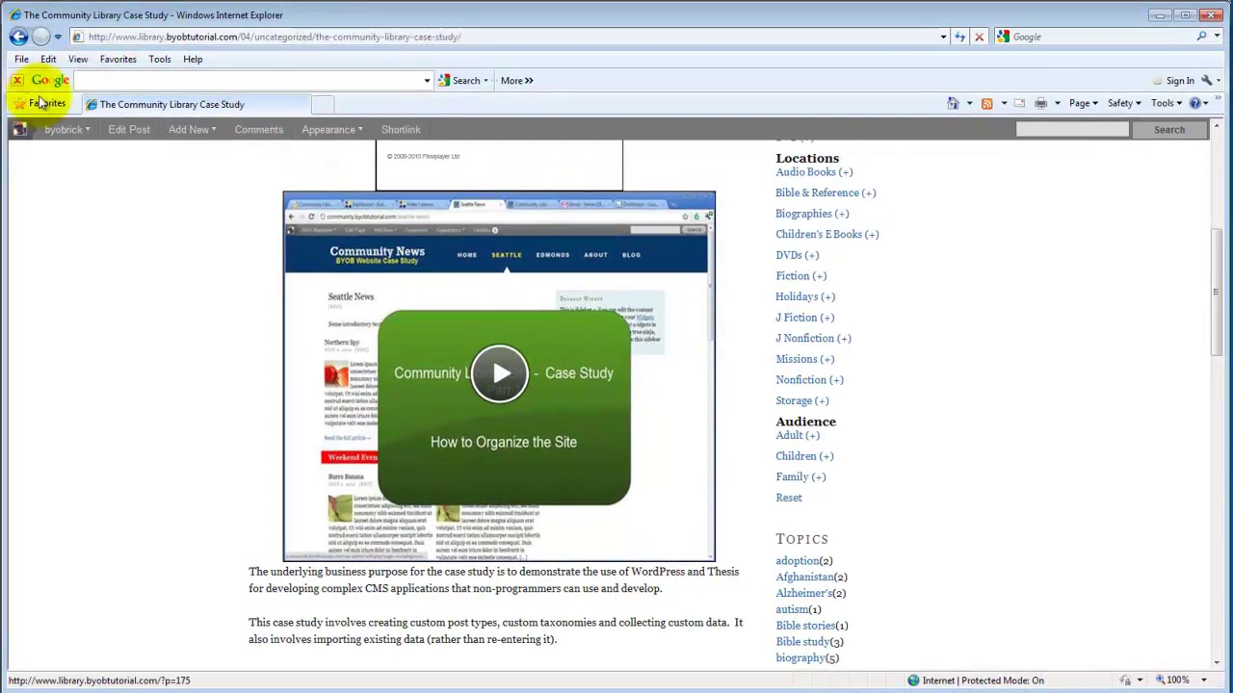
scroll(202, 282, "up", 1)
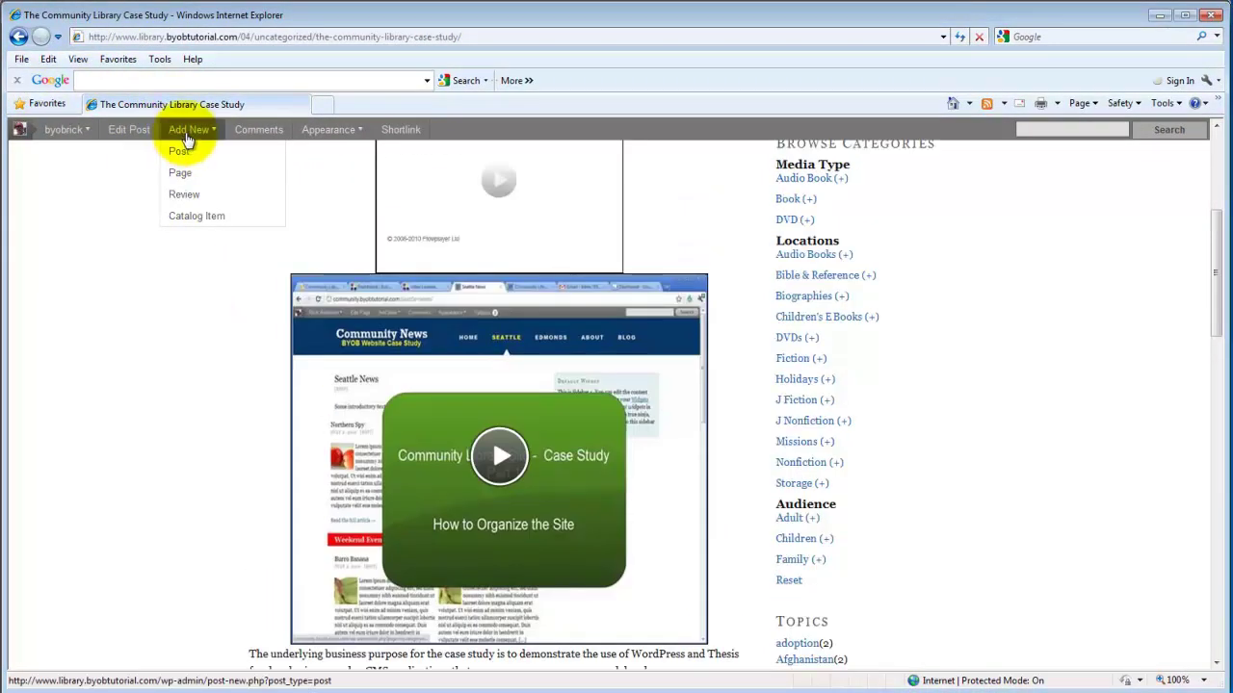
Resize the second shortcode to width 540 and height 405, then update the post.
left_click(128, 134)
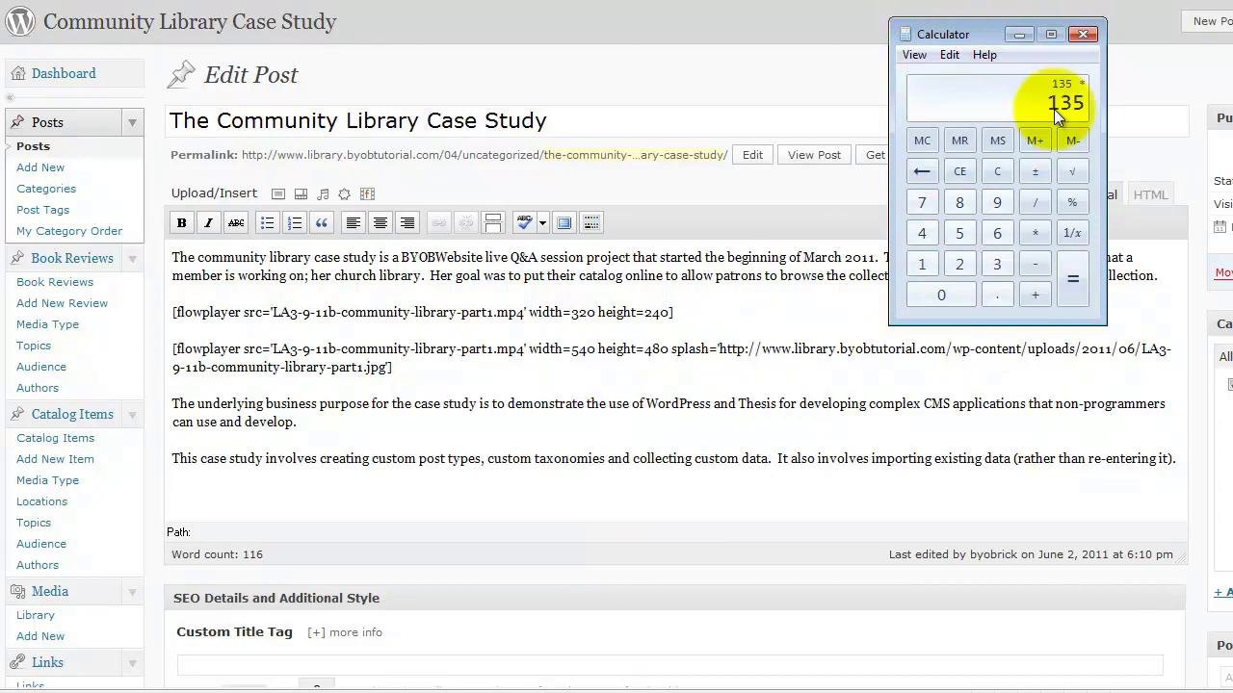
left_click(1019, 37)
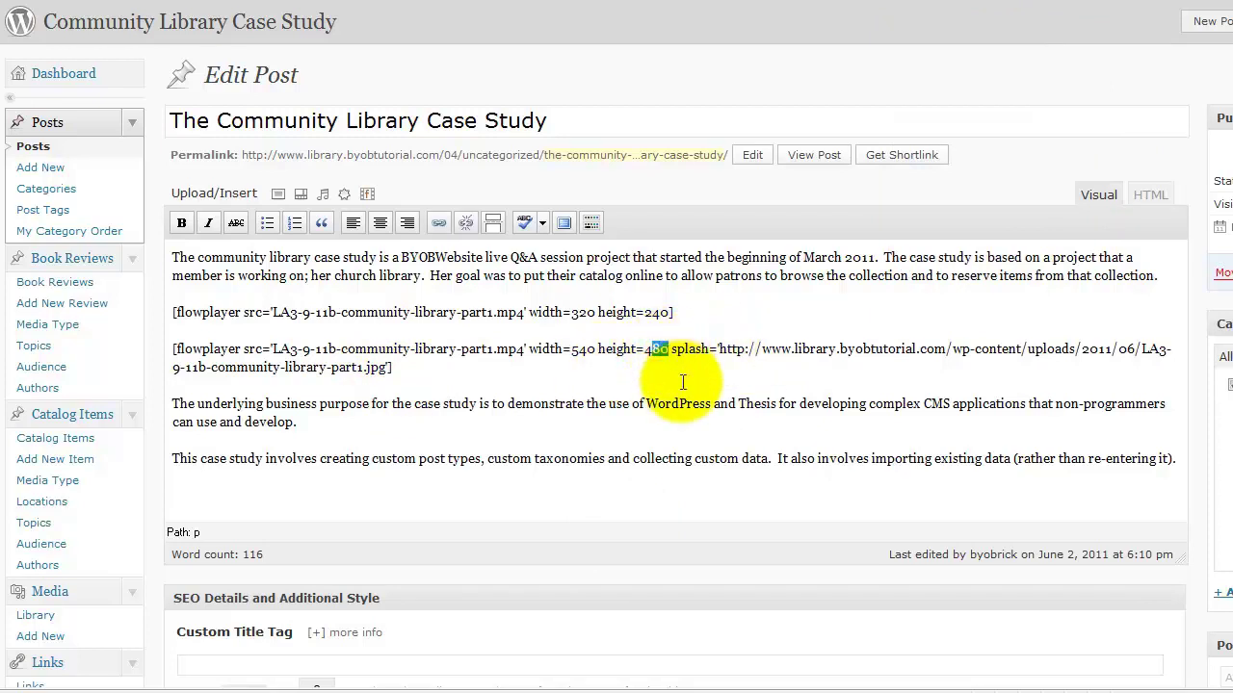
type("05")
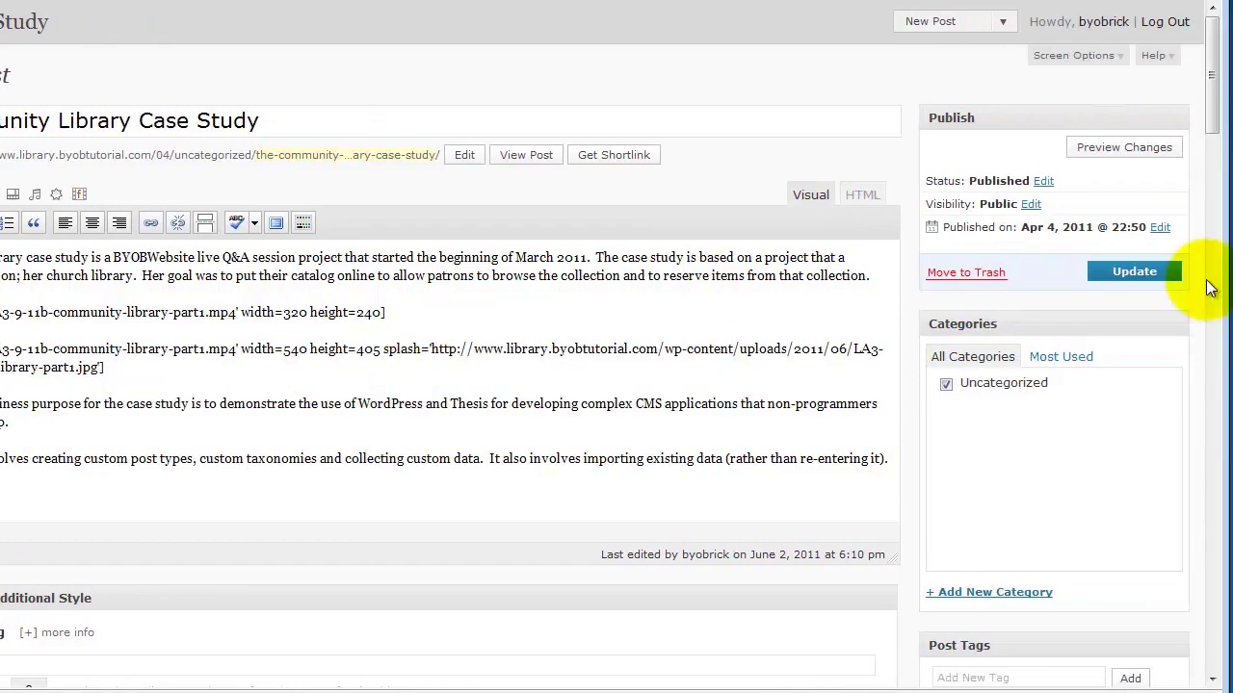
left_click(1138, 275)
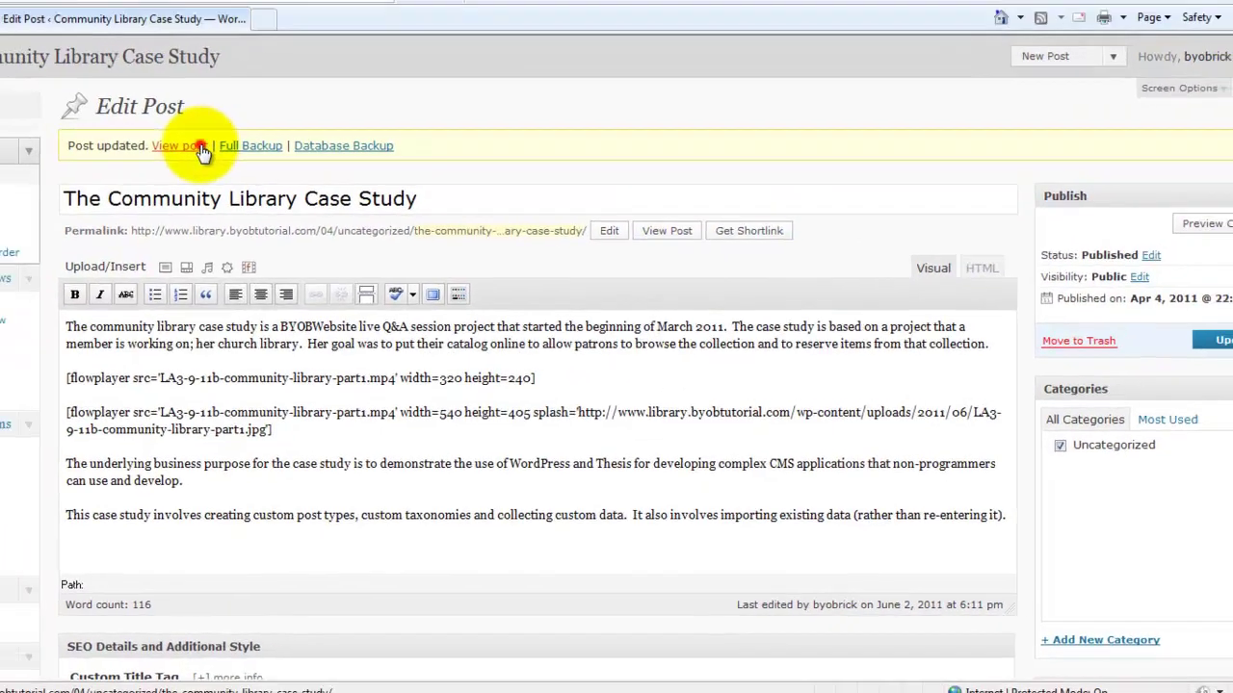
View the published post and scroll to the 540×405 video with its splash image.
left_click(146, 114)
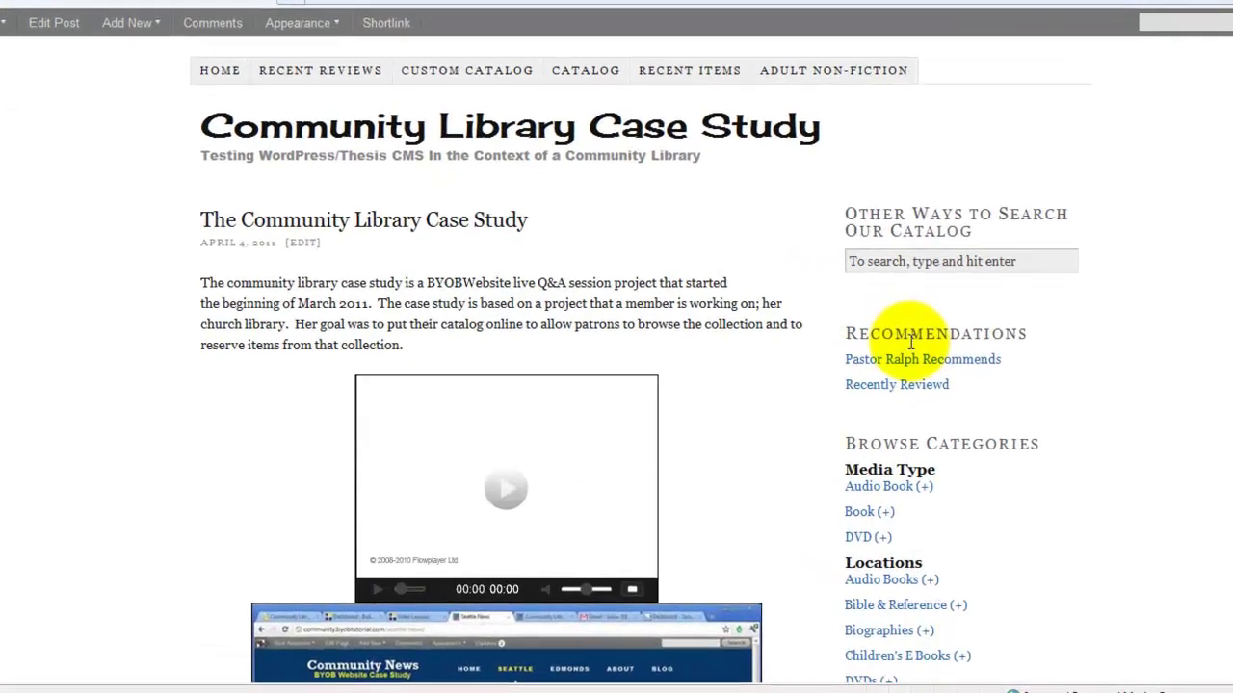
scroll(829, 394, "down", 3)
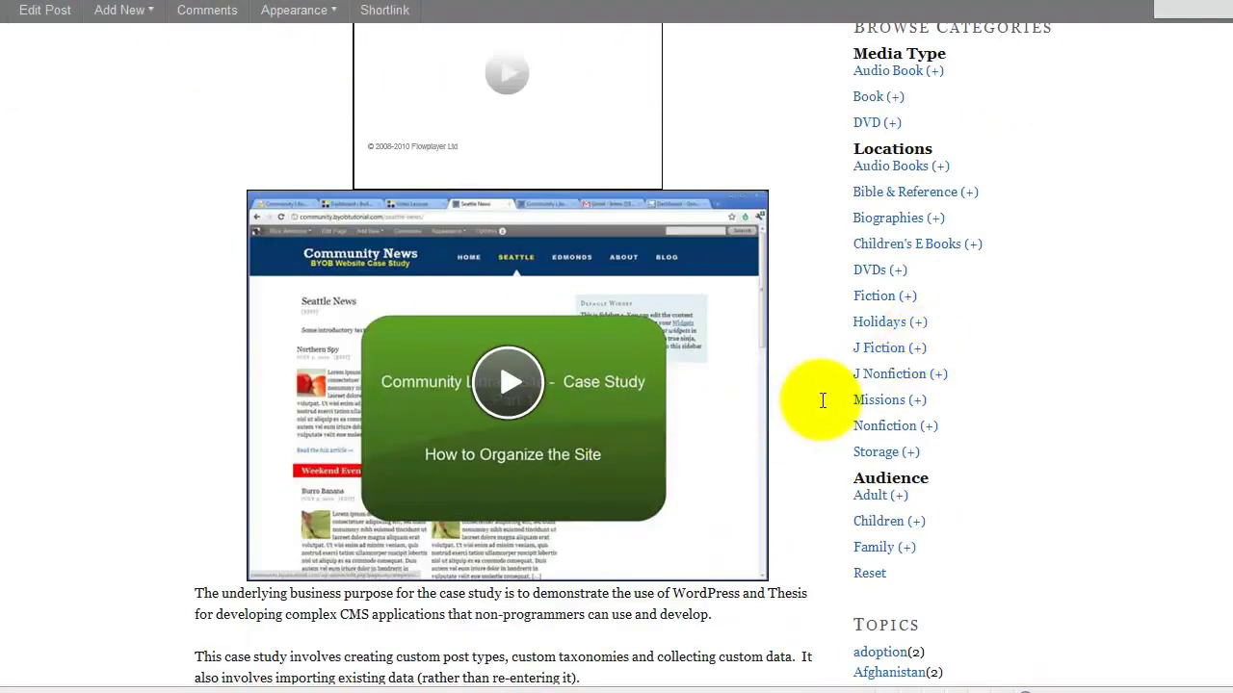
scroll(823, 398, "down", 2)
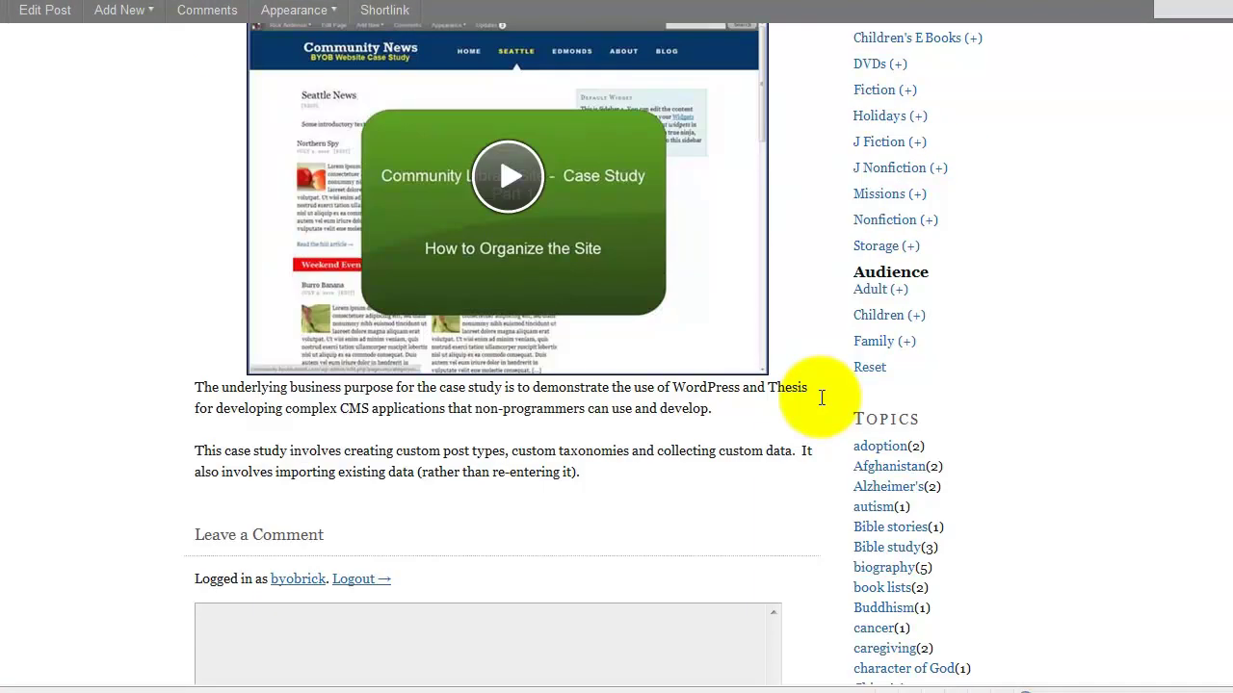
scroll(813, 399, "up", 2)
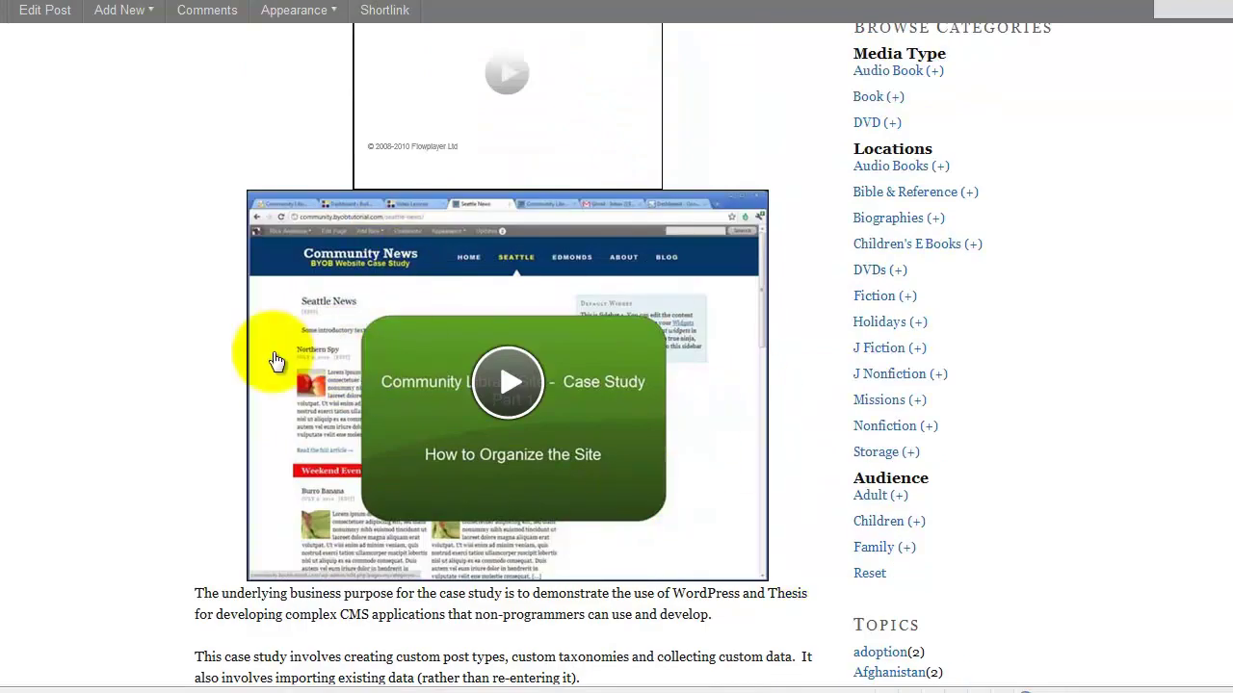